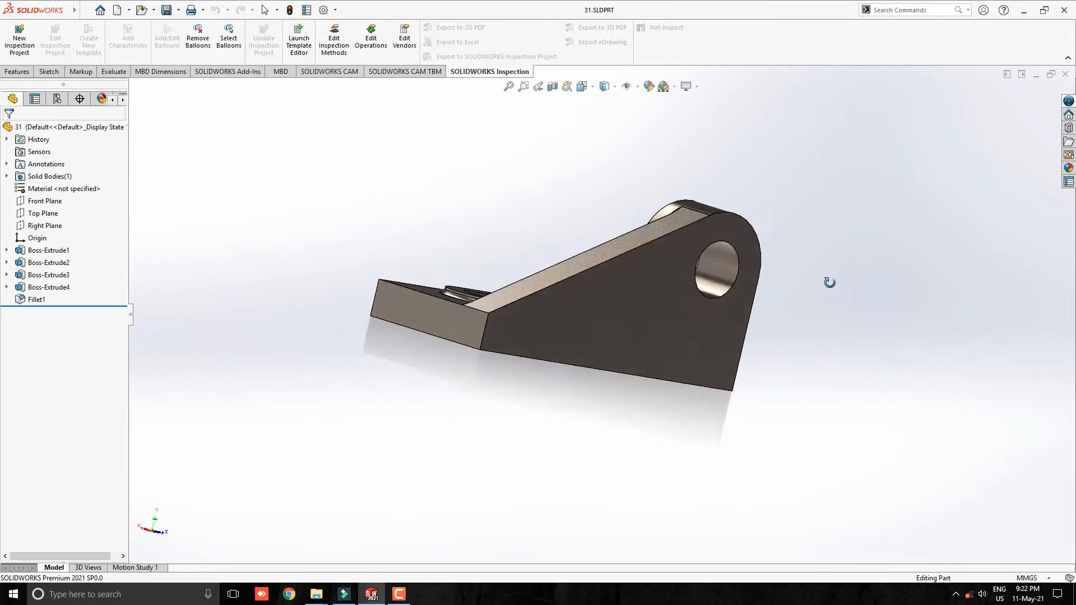
middle_drag(507, 286, 709, 428)
middle_drag(600, 401, 600, 371)
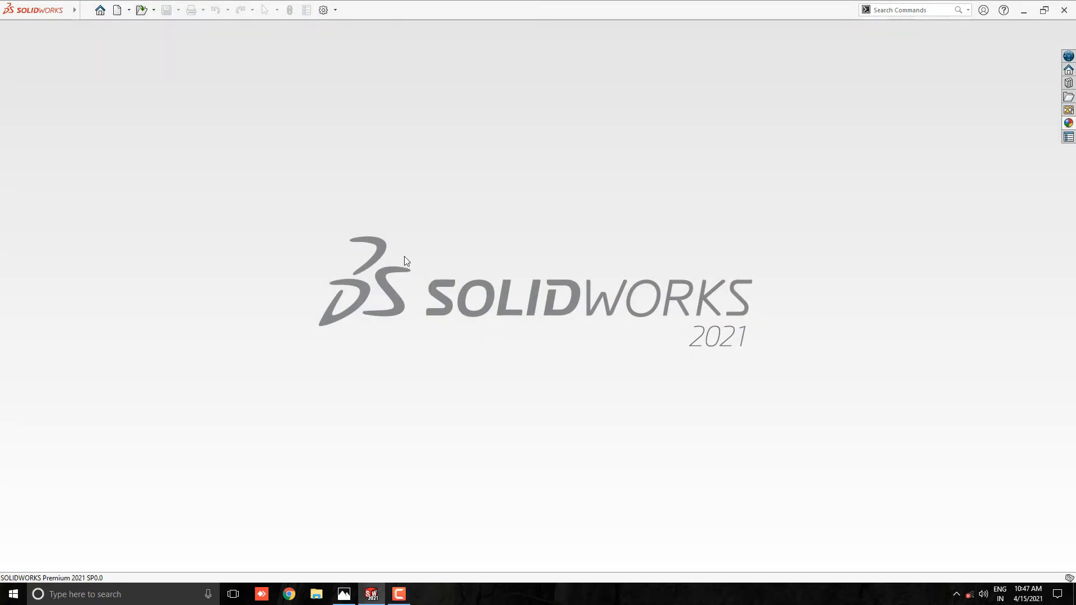
Step: Create a new part and arrange its window beside the reference drawing 31 final.jpg in the photo viewer
click(348, 190)
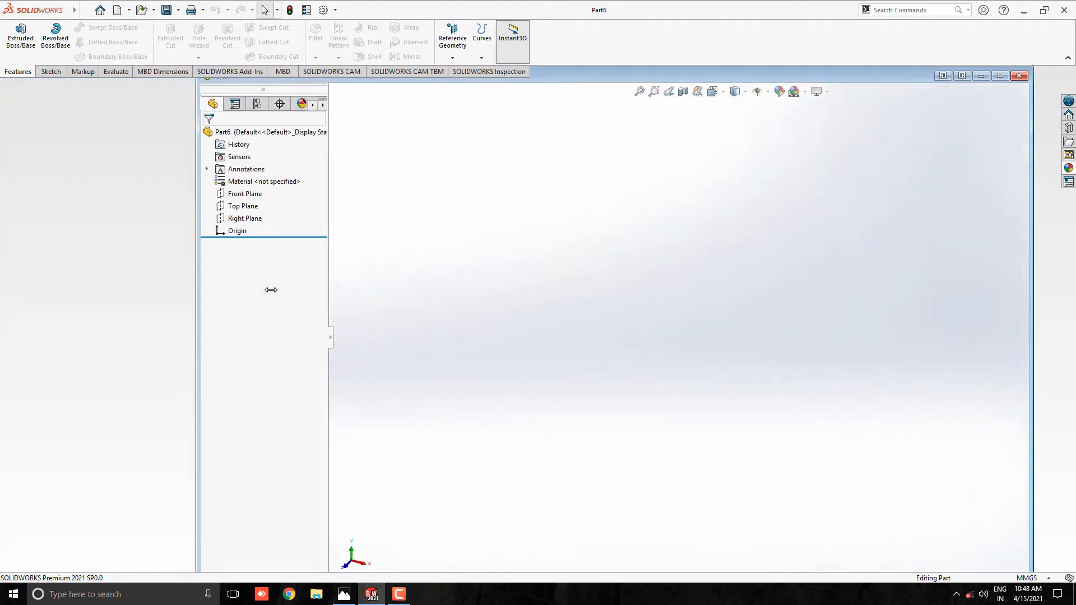
drag(603, 77, 602, 72)
drag(1026, 354, 1073, 355)
drag(563, 535, 562, 570)
click(344, 594)
drag(342, 464, 316, 463)
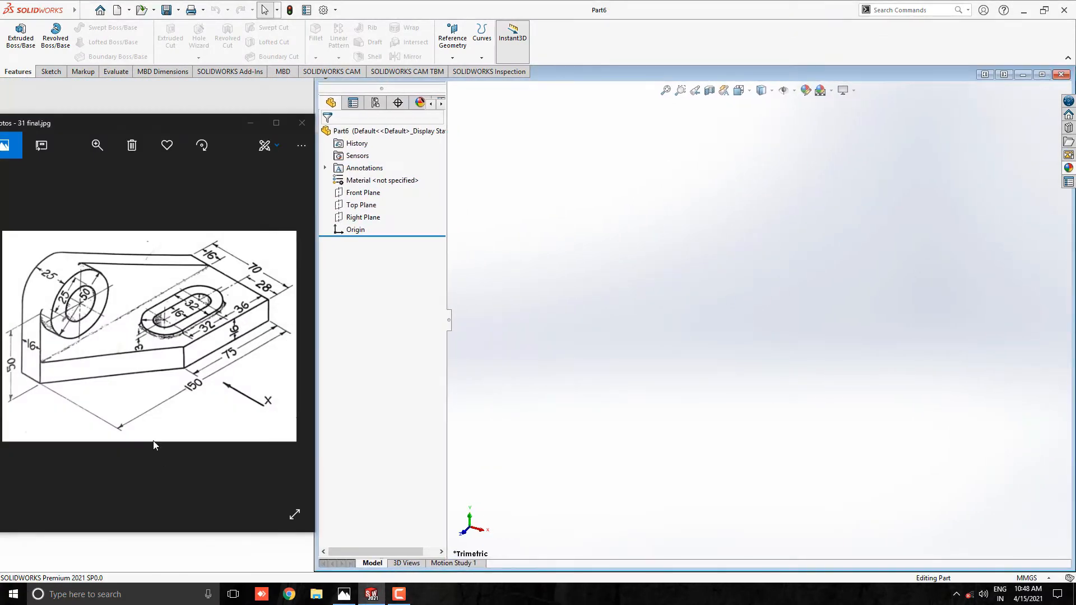
click(153, 440)
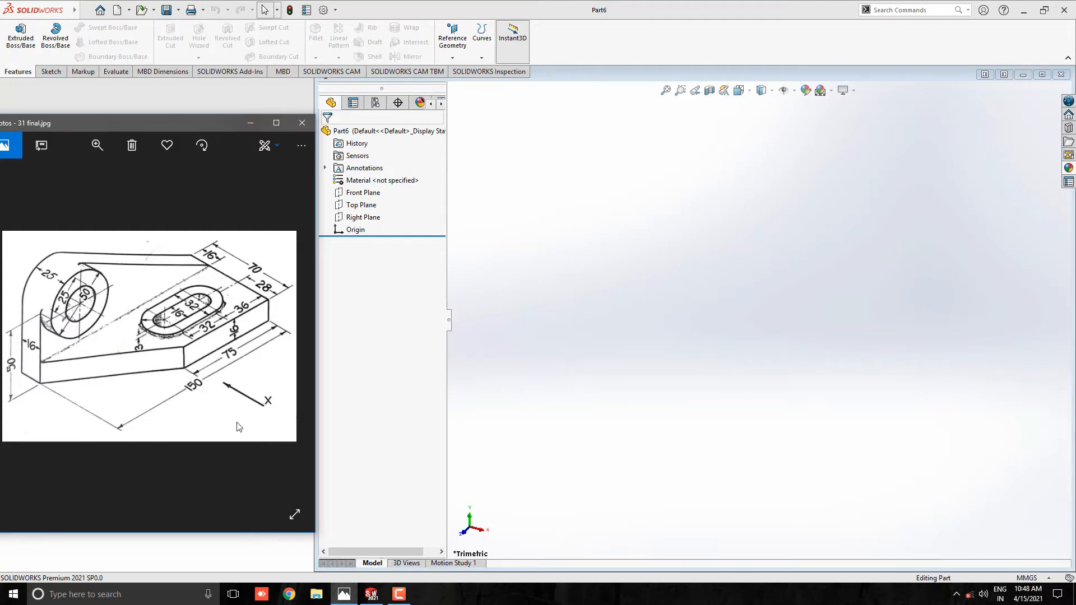
Step: Start a sketch on the Right Plane and draw a 50 mm diameter circle up and to one side of the origin
click(706, 344)
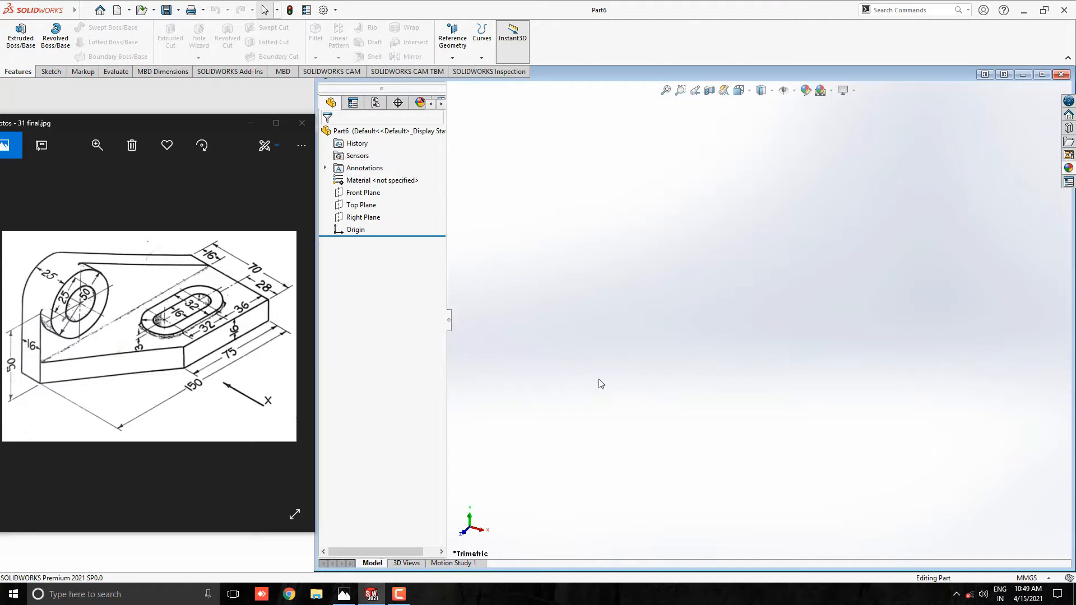
click(363, 218)
click(367, 188)
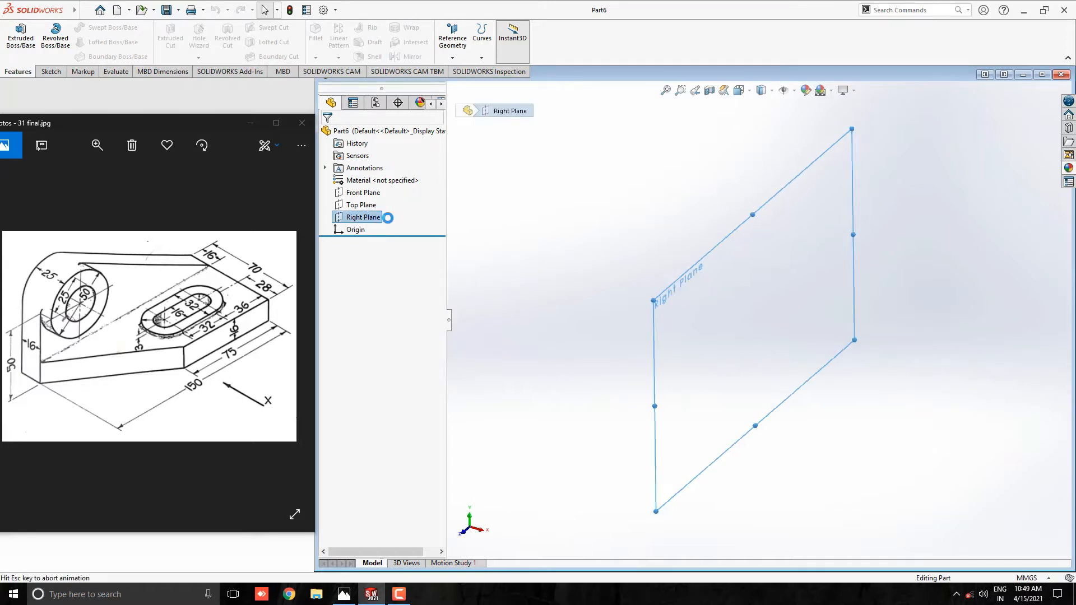
scroll(918, 288, down, 2)
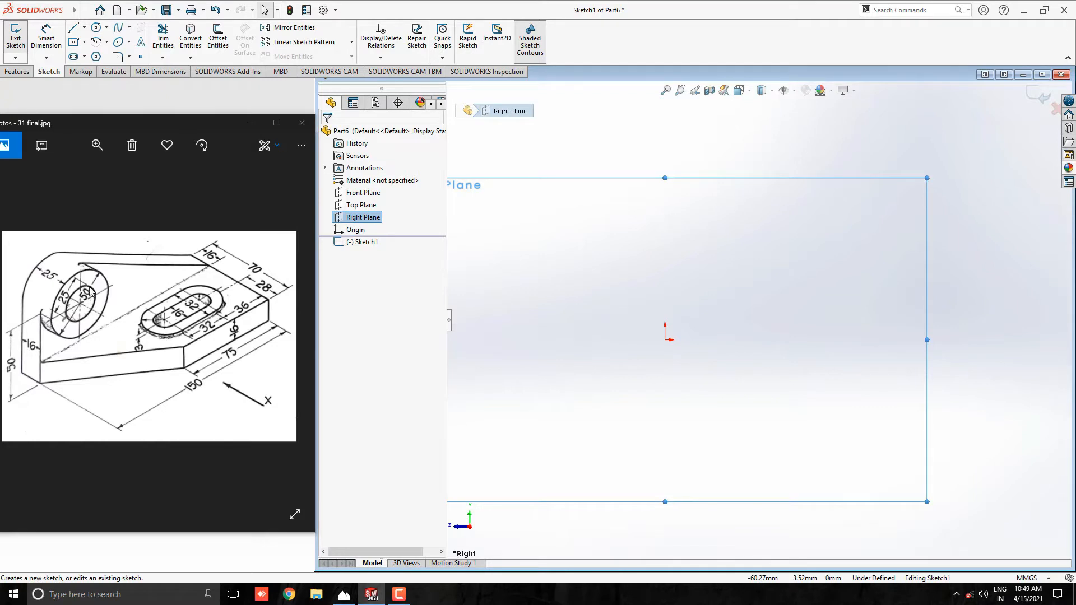
click(96, 28)
scroll(759, 273, down, 1)
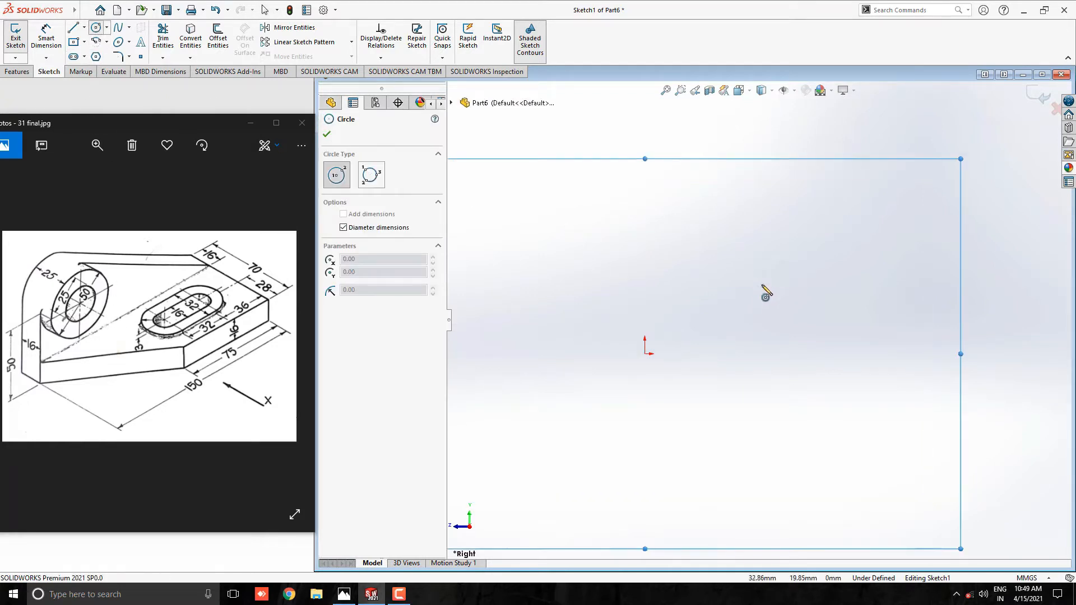
click(748, 233)
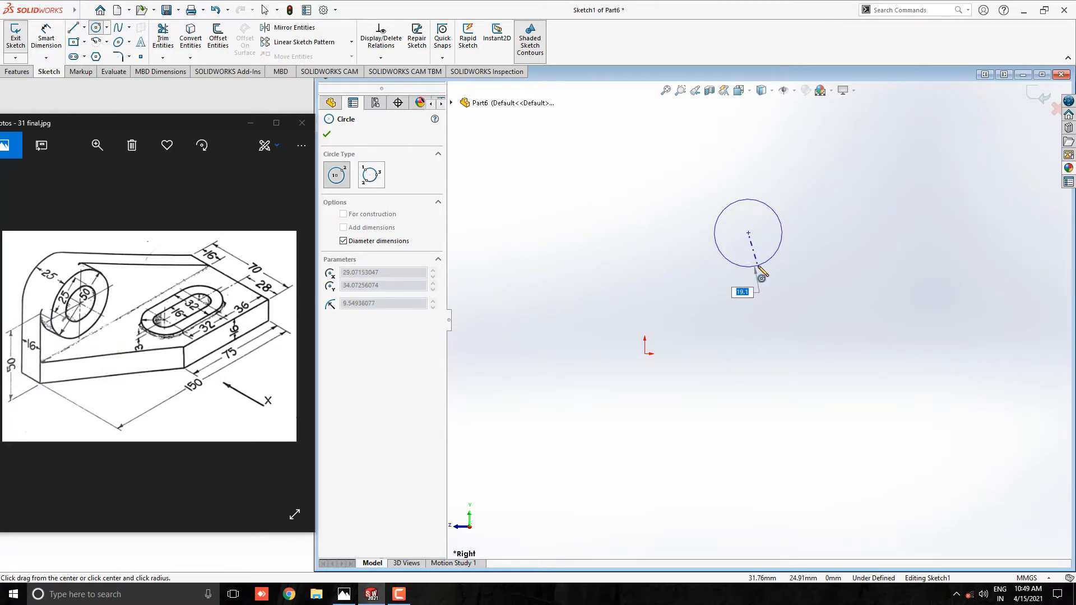
text(50)
key(Return)
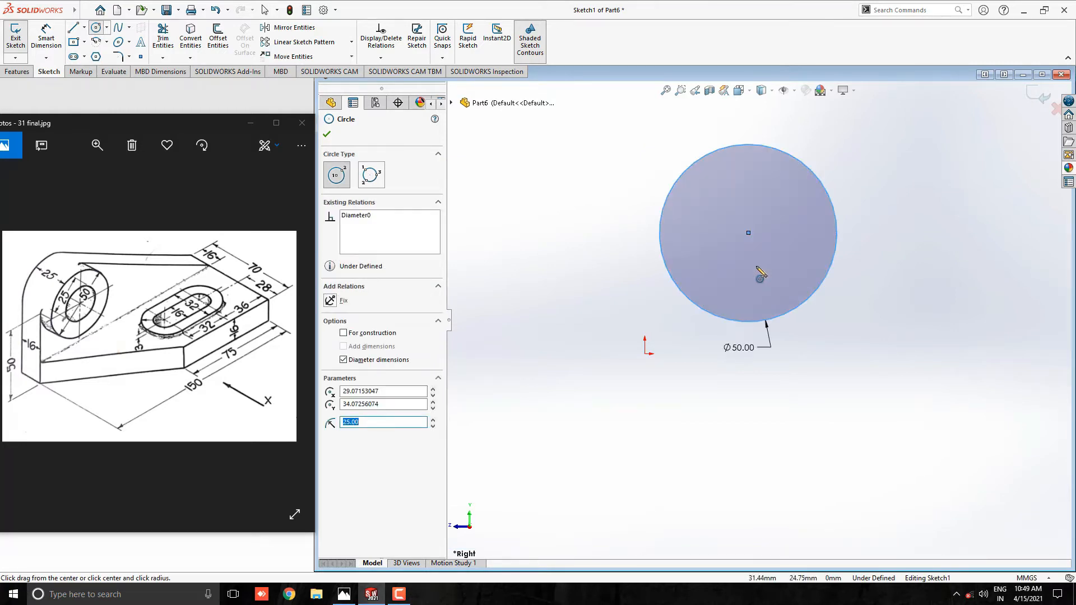
Step: Draw a concentric 25 mm diameter circle inside the 50 mm circle
click(749, 234)
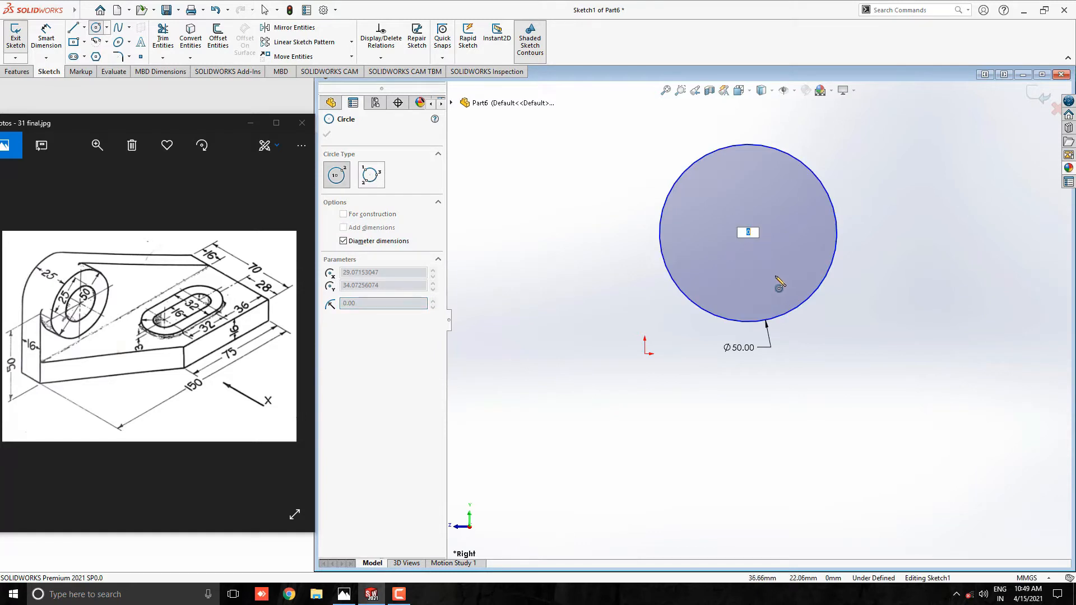
text(25)
key(Return)
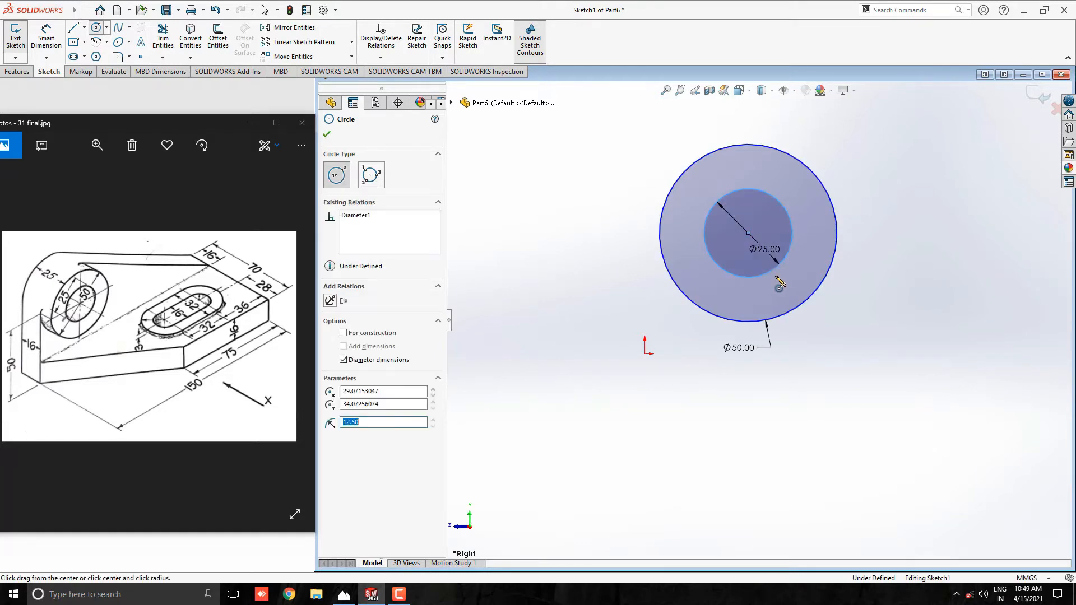
key(Escape)
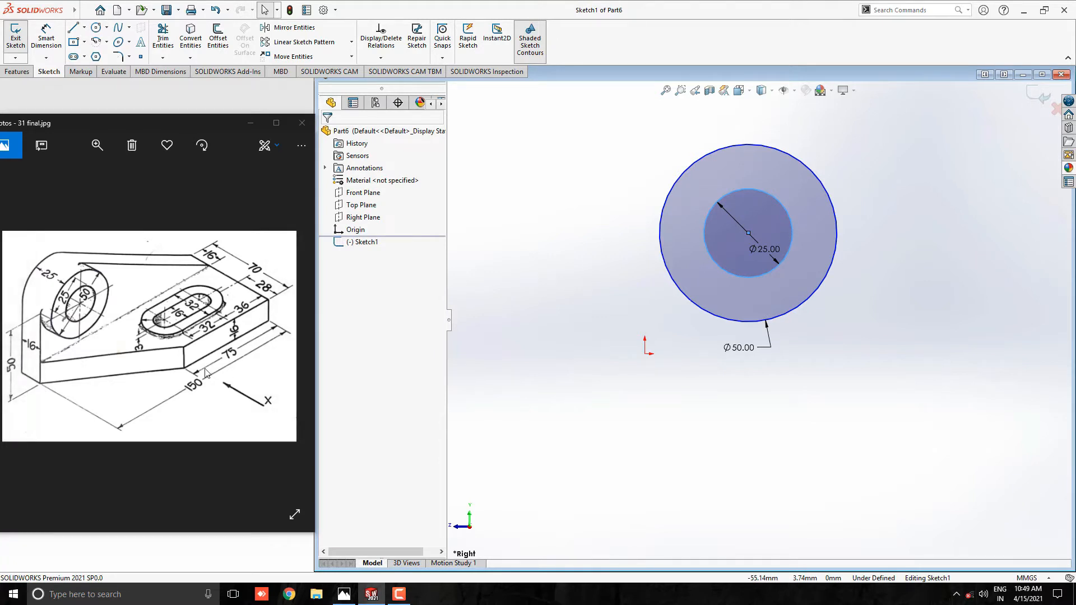
Step: Dimension the vertical distance from the origin to the circles' centre as 50 mm
click(46, 36)
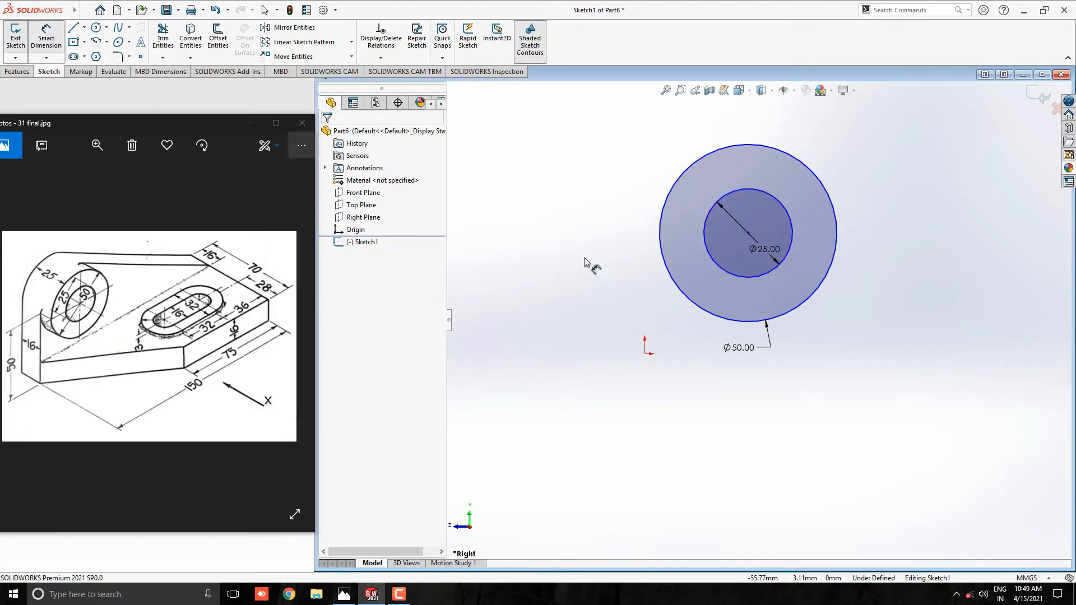
click(646, 354)
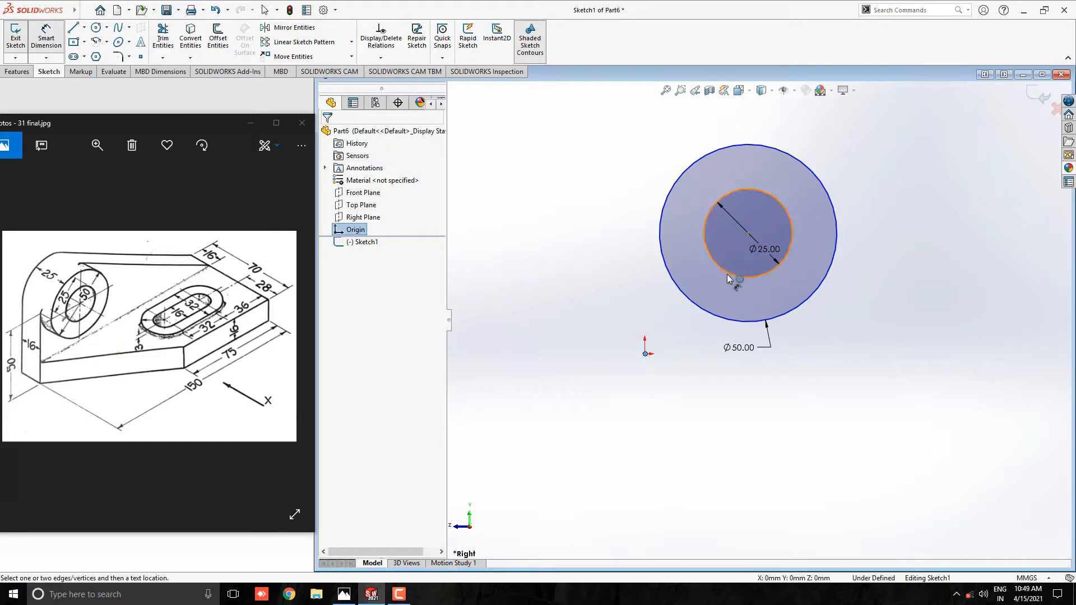
click(728, 278)
click(560, 291)
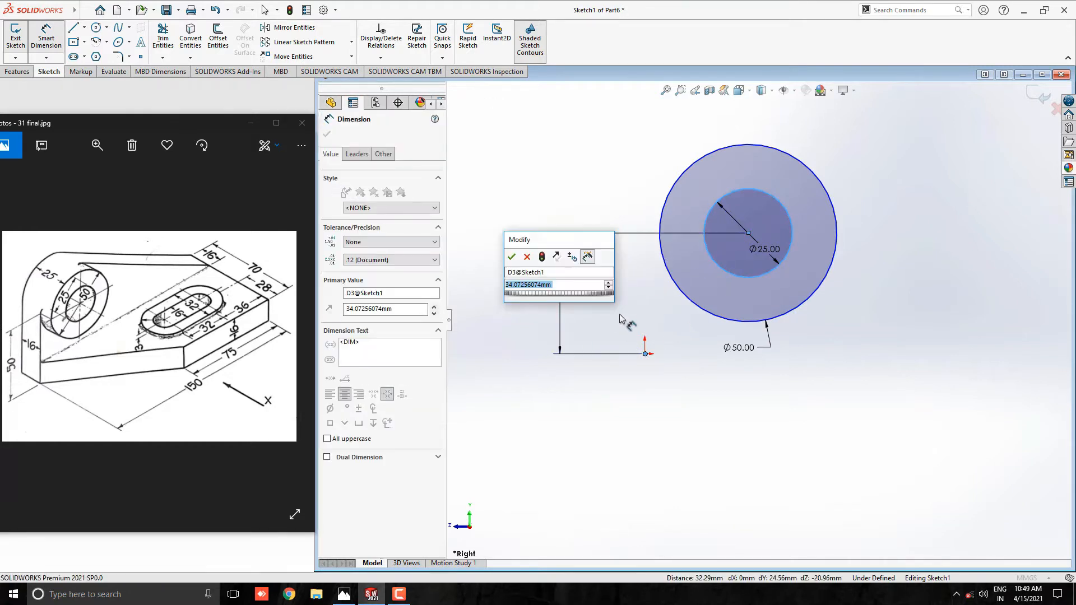
text(50)
key(Return)
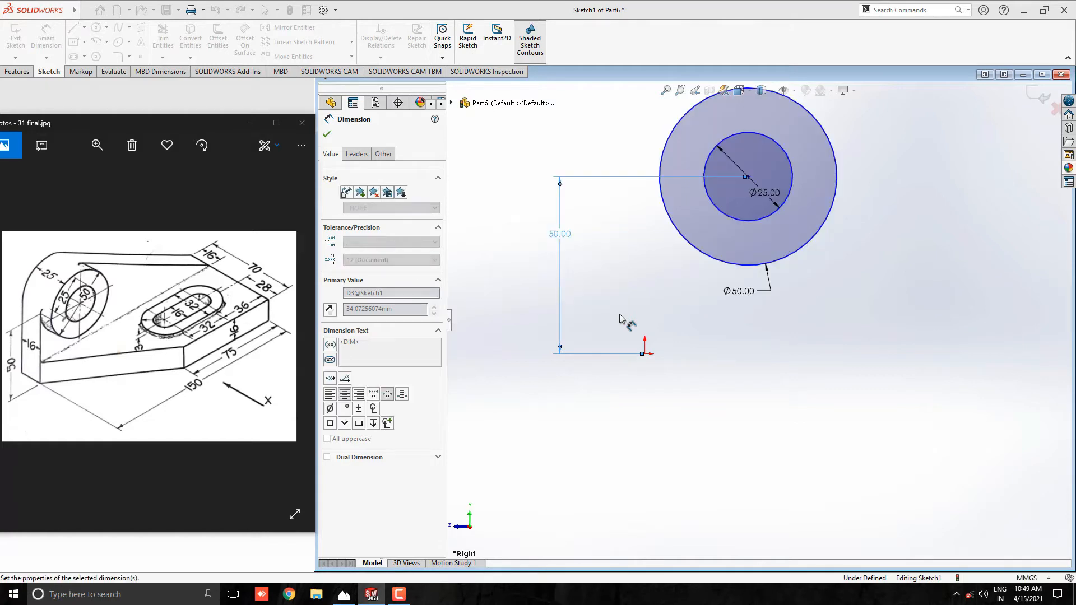
Step: Dimension the horizontal distance from the origin to the circles' centre as 25 mm
click(645, 354)
click(739, 268)
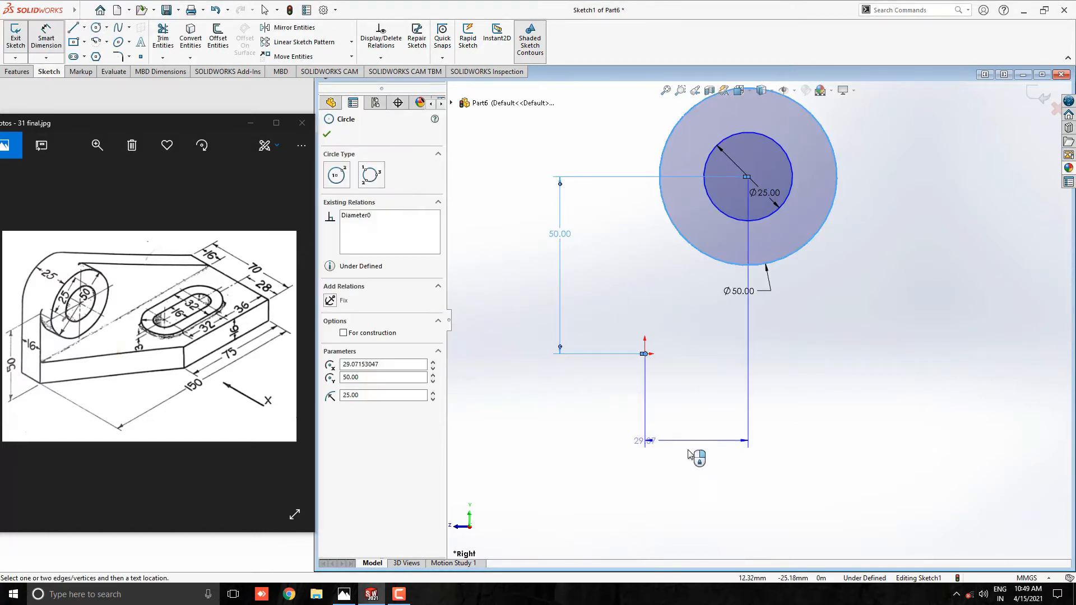
click(689, 471)
text(25)
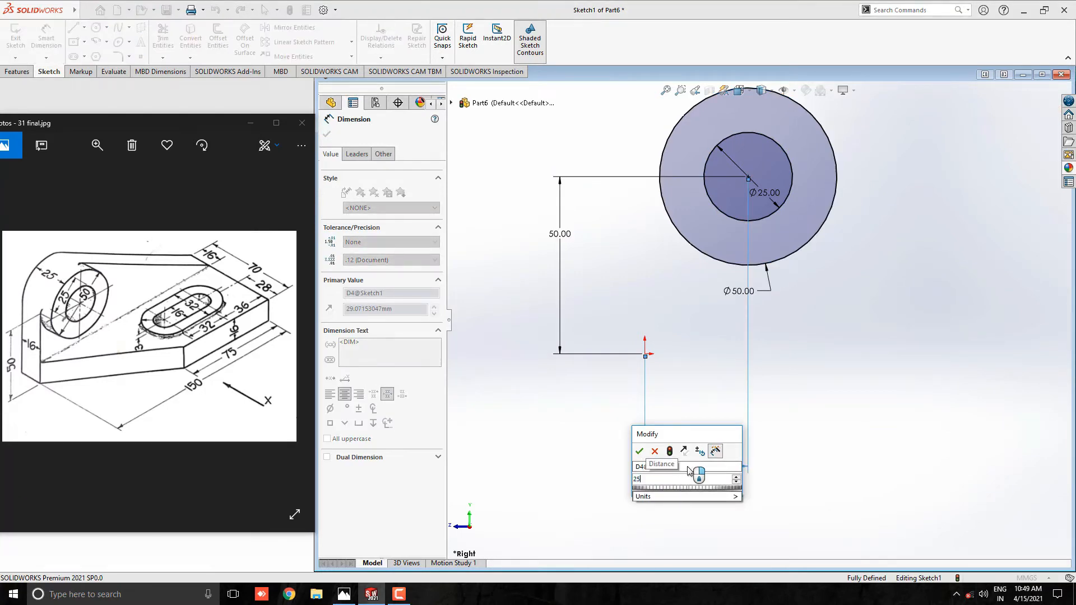
key(Return)
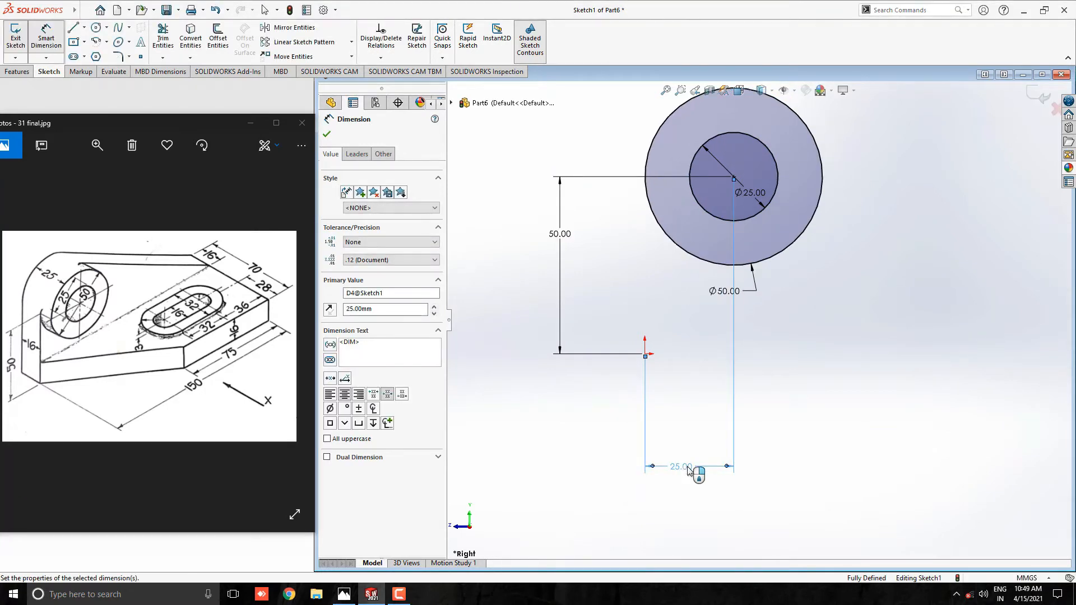
key(Escape)
scroll(747, 478, up, 2)
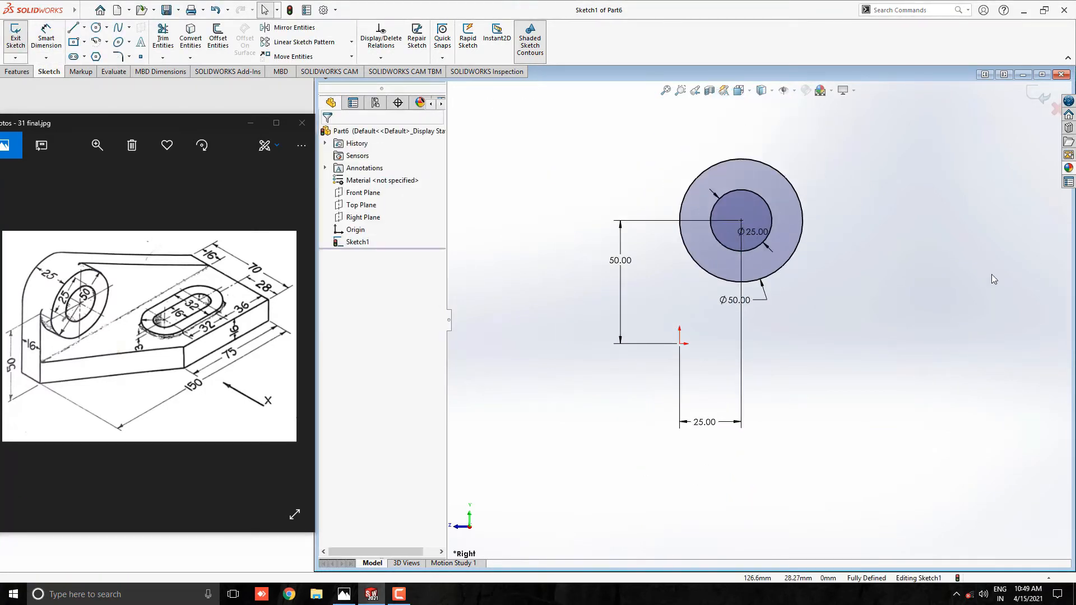
Step: Draw a vertical line from the outer circle's quadrant point above the origin down to the origin
scroll(994, 279, down, 2)
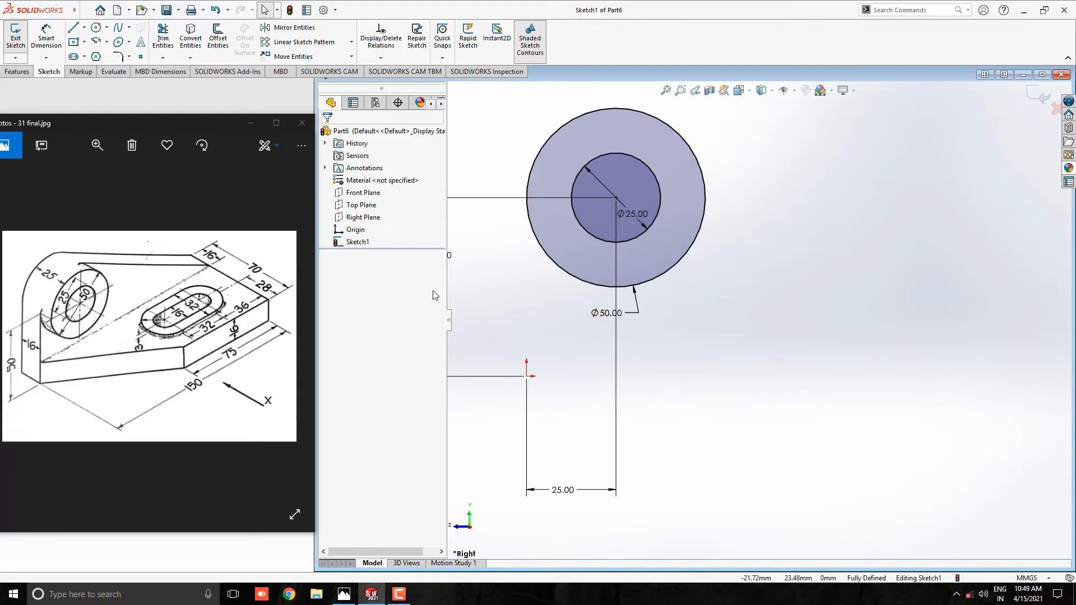
click(73, 27)
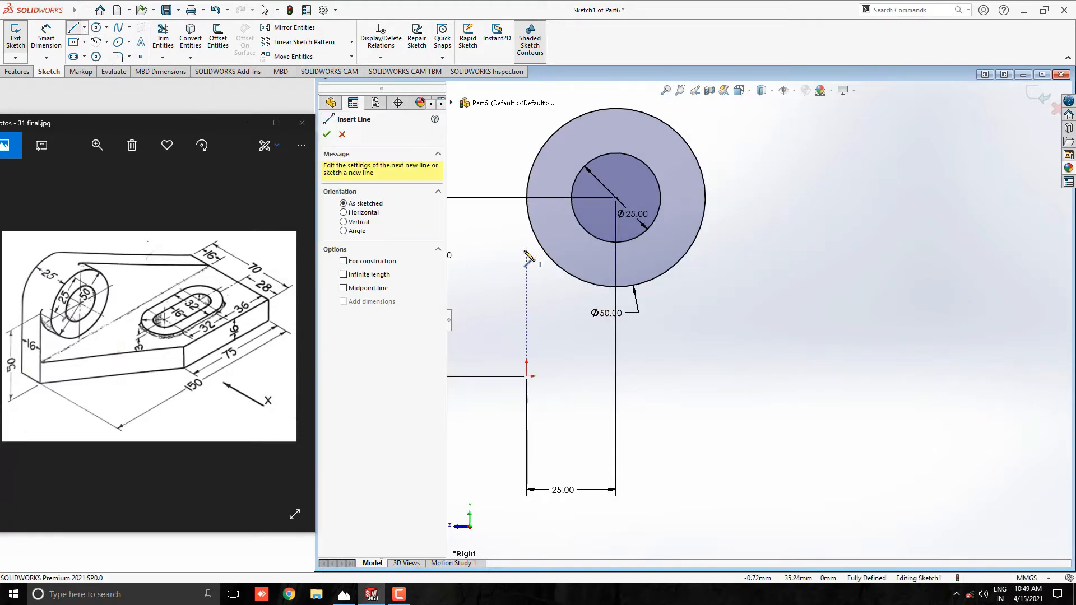
click(526, 198)
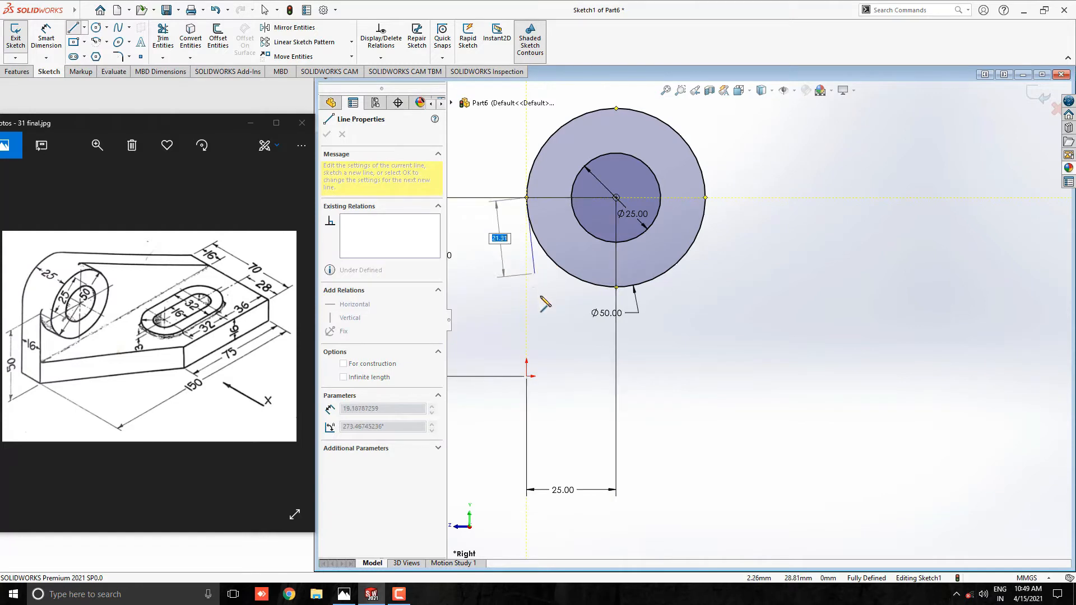
click(527, 377)
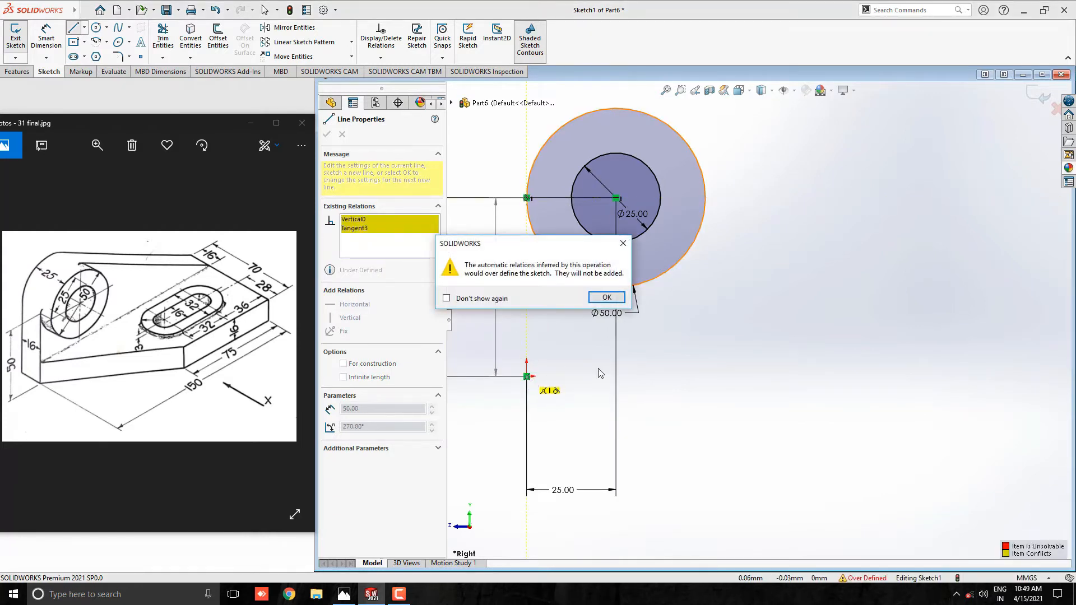
click(607, 300)
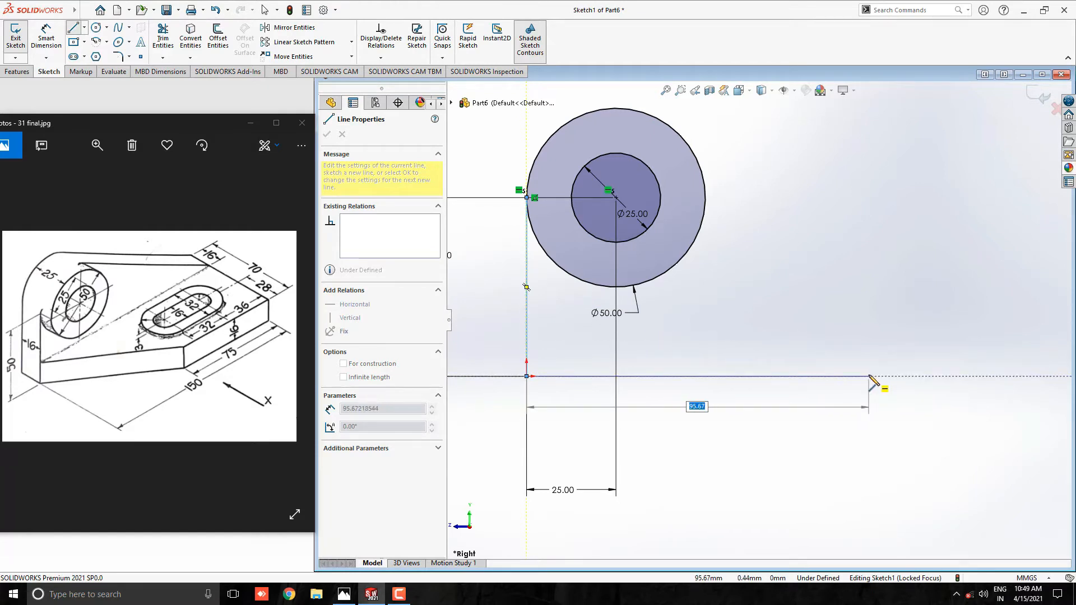
Step: Continue the profile with a 150 mm horizontal line from the origin and a 16 mm vertical line up from its end
key(Return)
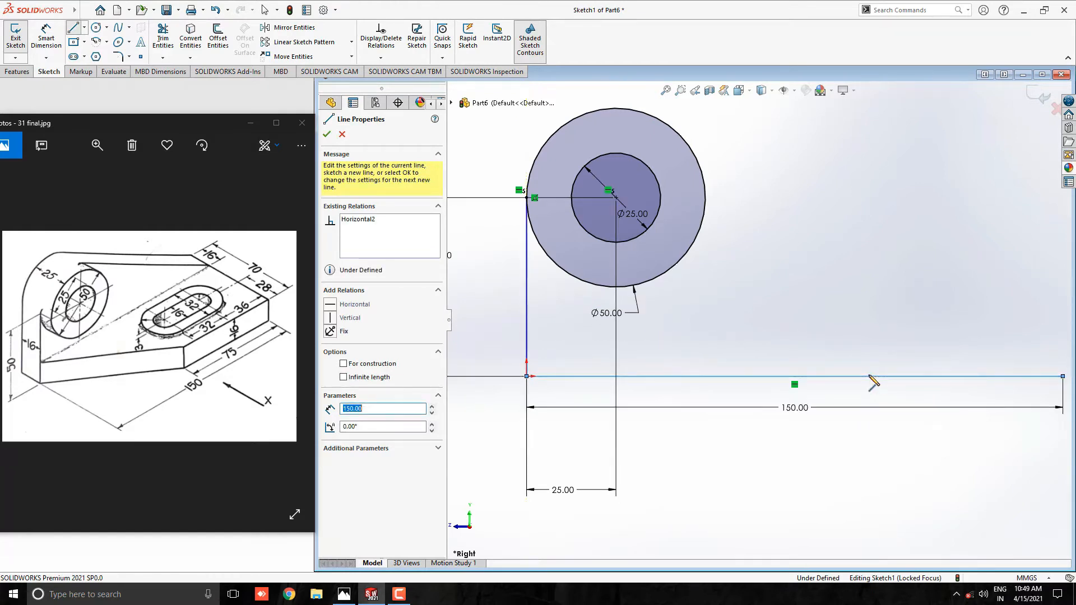
scroll(998, 365, up, 3)
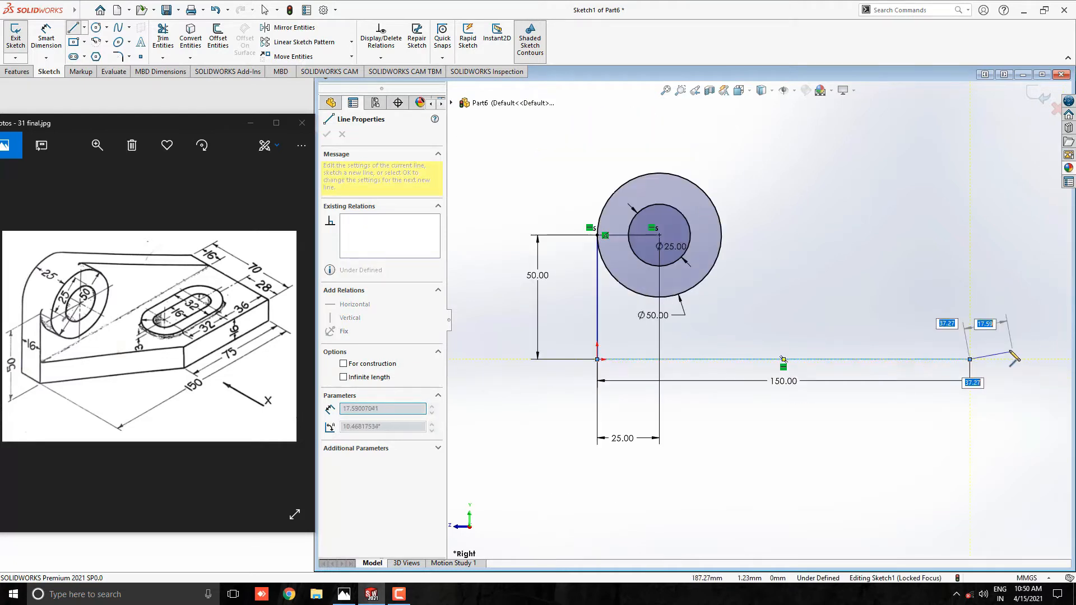
scroll(1015, 343, down, 2)
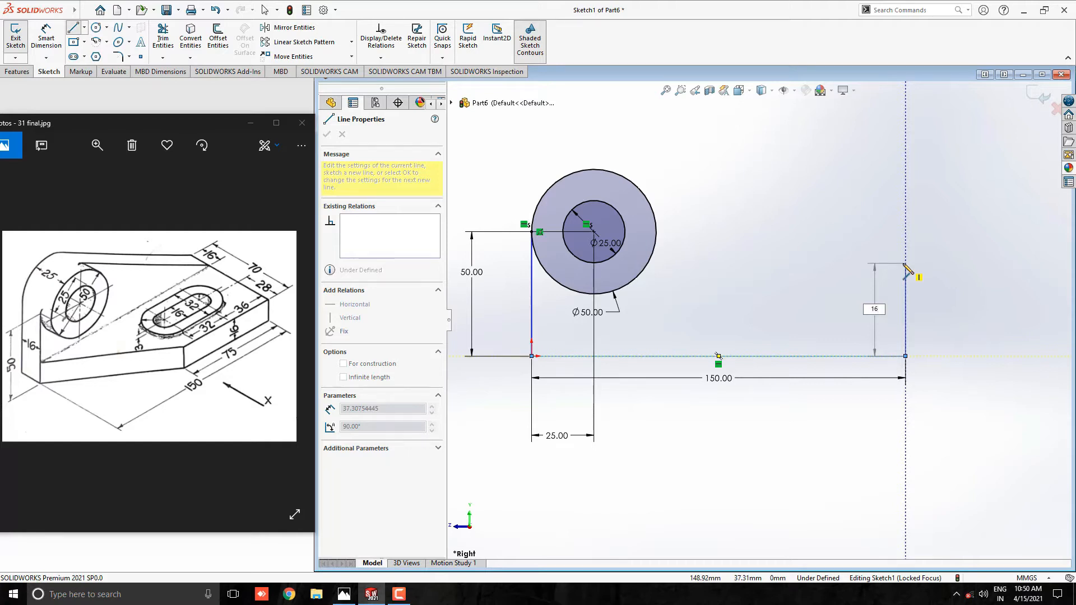
key(Return)
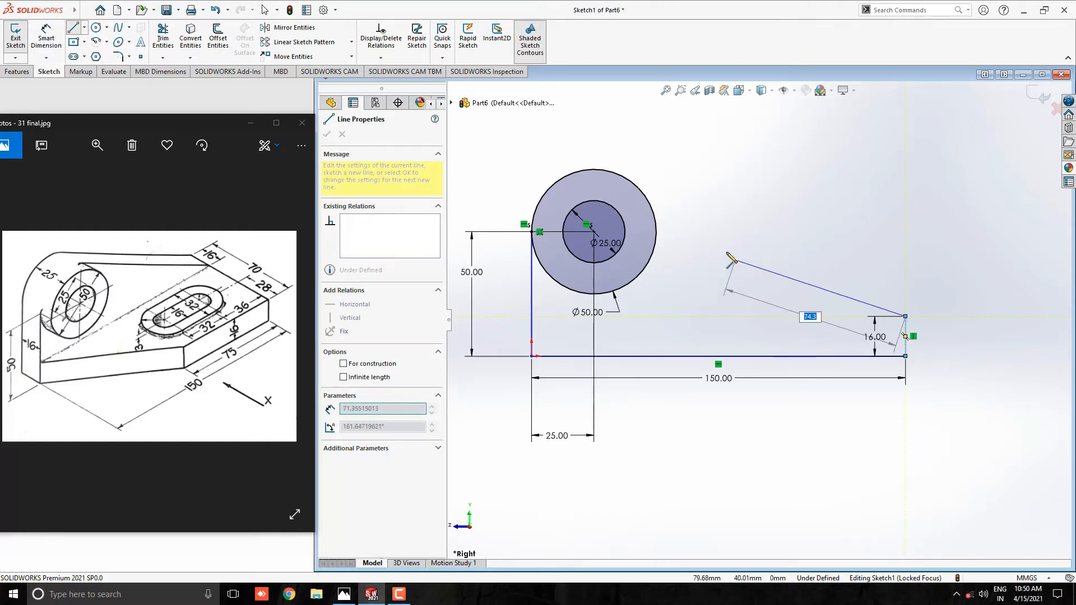
Step: Close the outline with a sloped line from the top of the 16 mm edge, tangent to the upper side of the 50 mm circle
scroll(628, 179, down, 3)
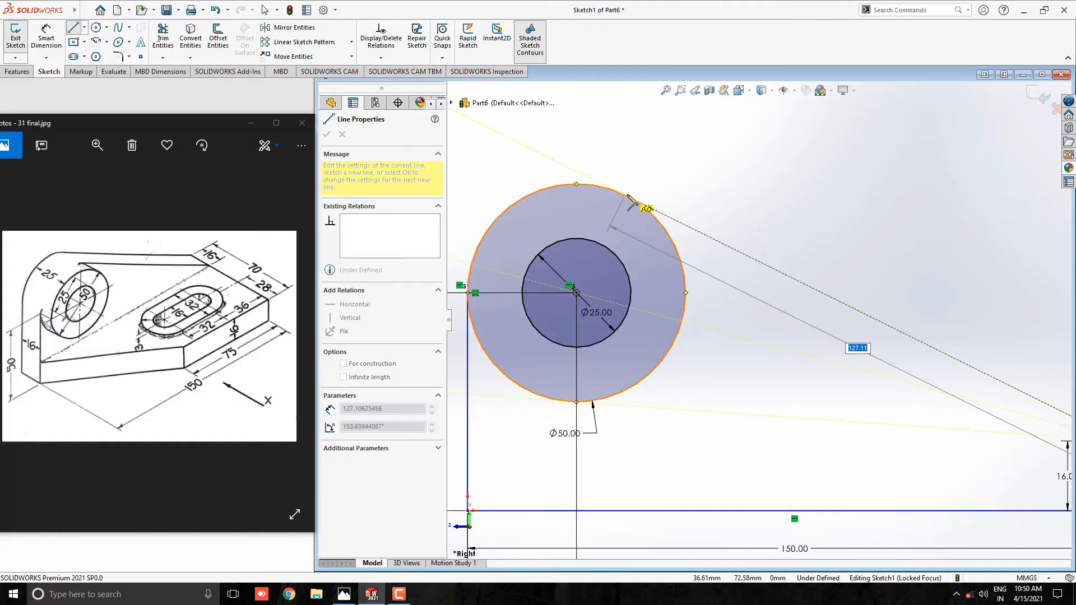
click(630, 199)
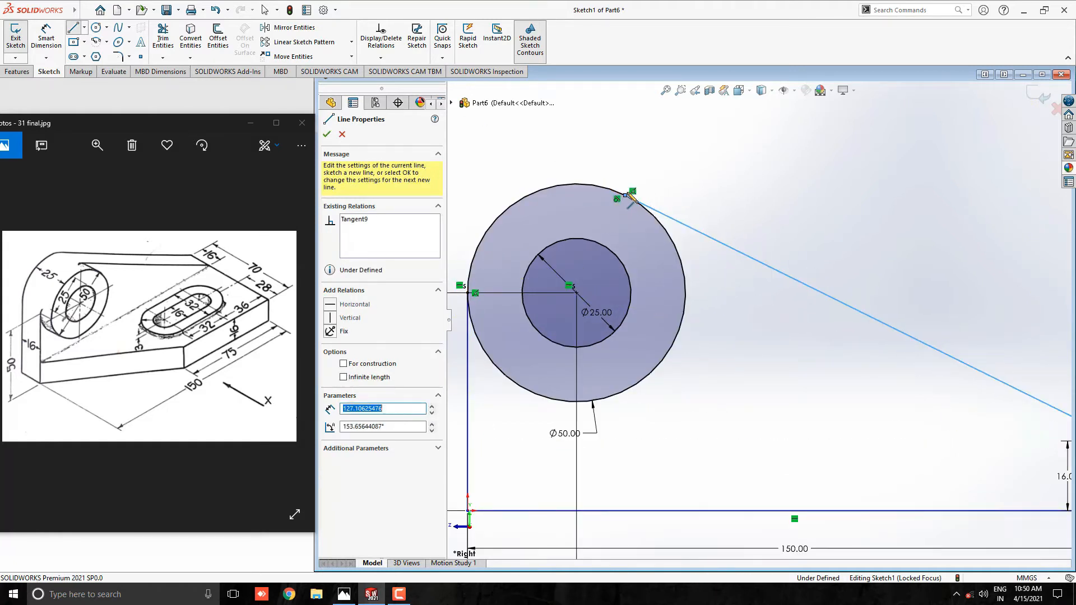
scroll(754, 320, up, 2)
key(Escape)
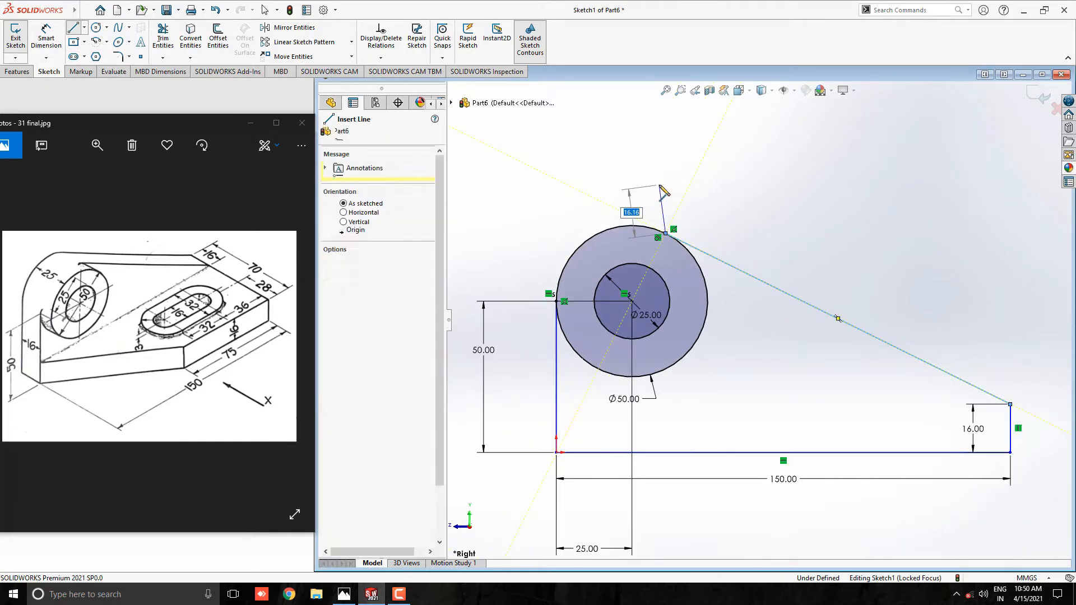
key(Escape)
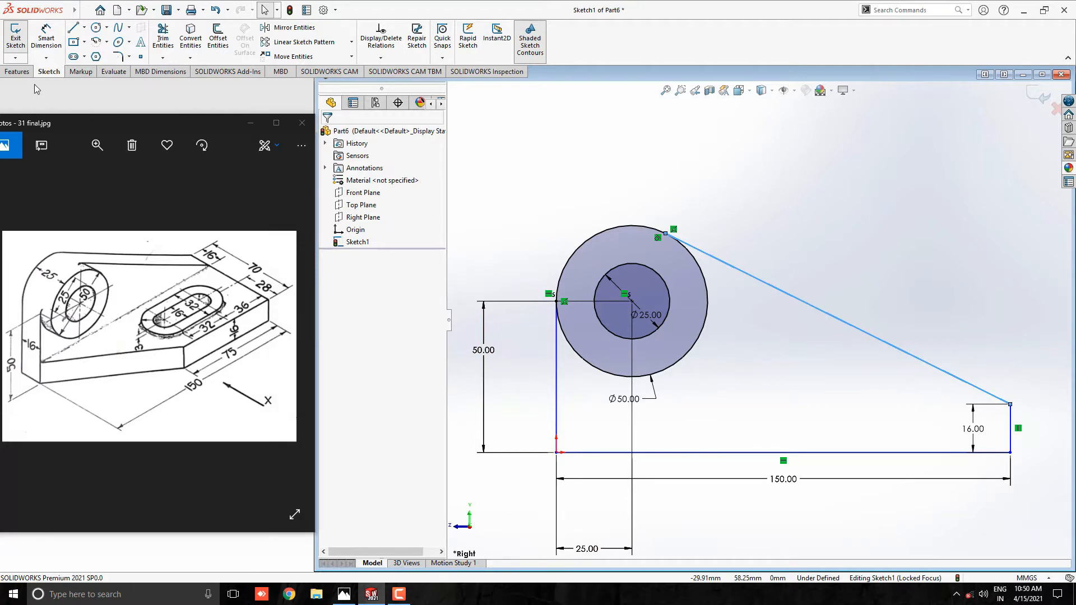
Step: Extrude only the ring between the 25 mm and 50 mm circles of the profile sketch to a blind depth of 25 mm
click(24, 72)
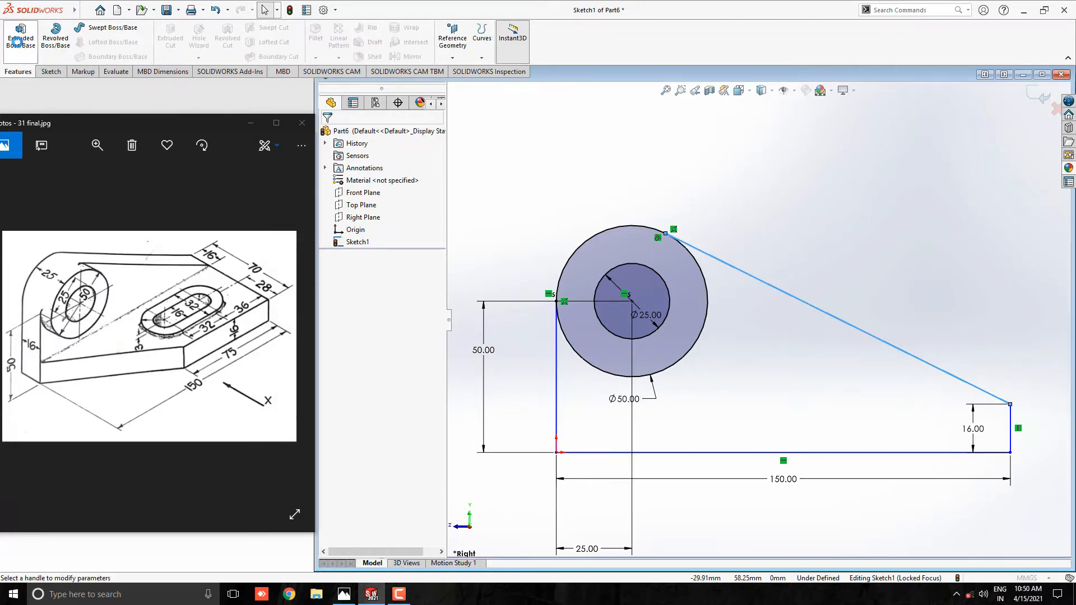
click(20, 34)
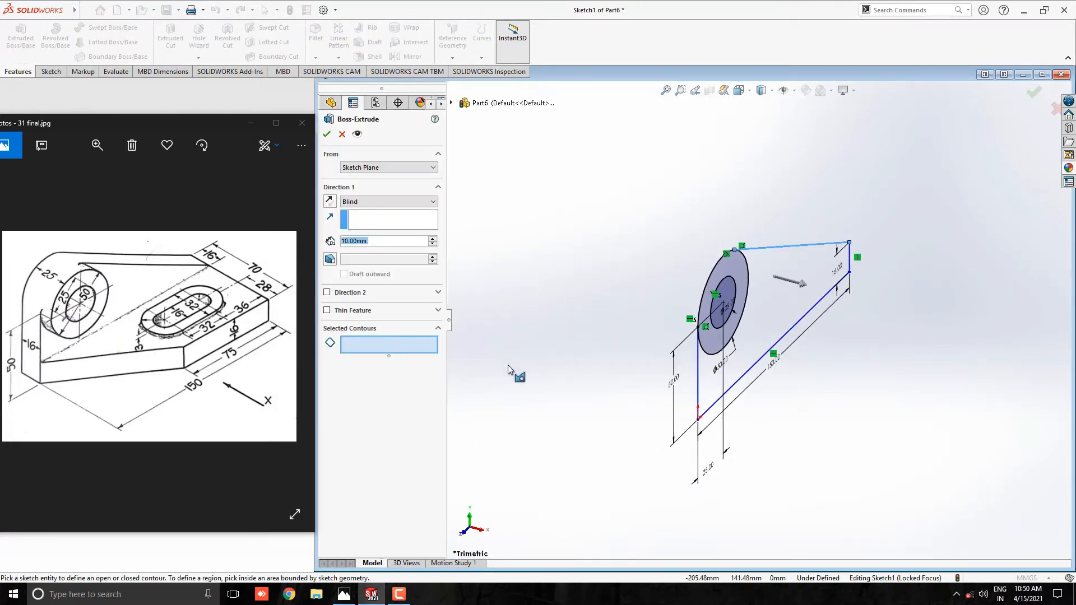
scroll(751, 310, down, 1)
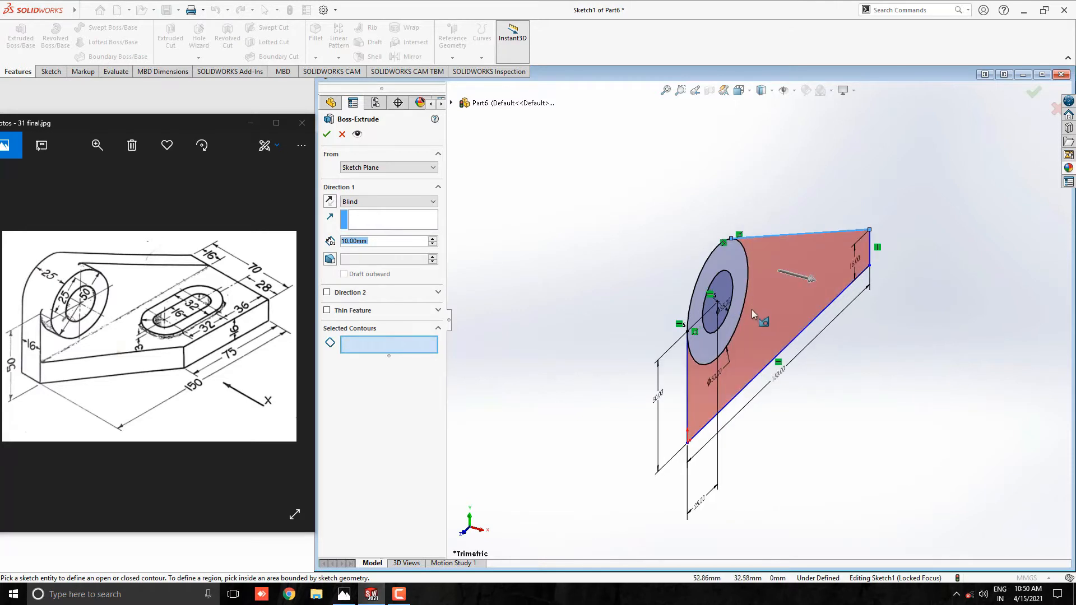
click(738, 268)
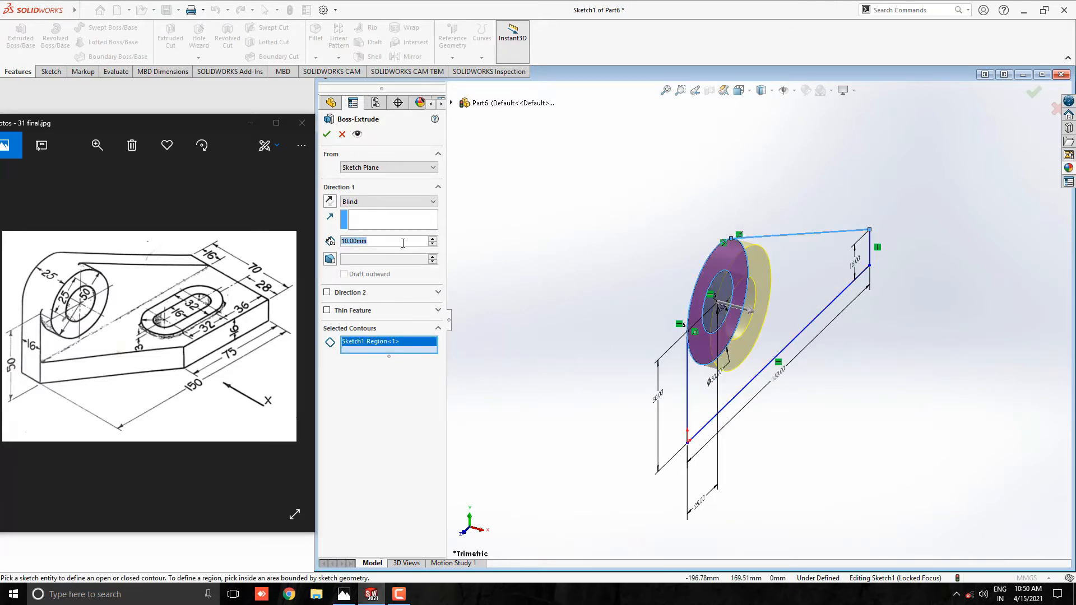
text(25)
key(Return)
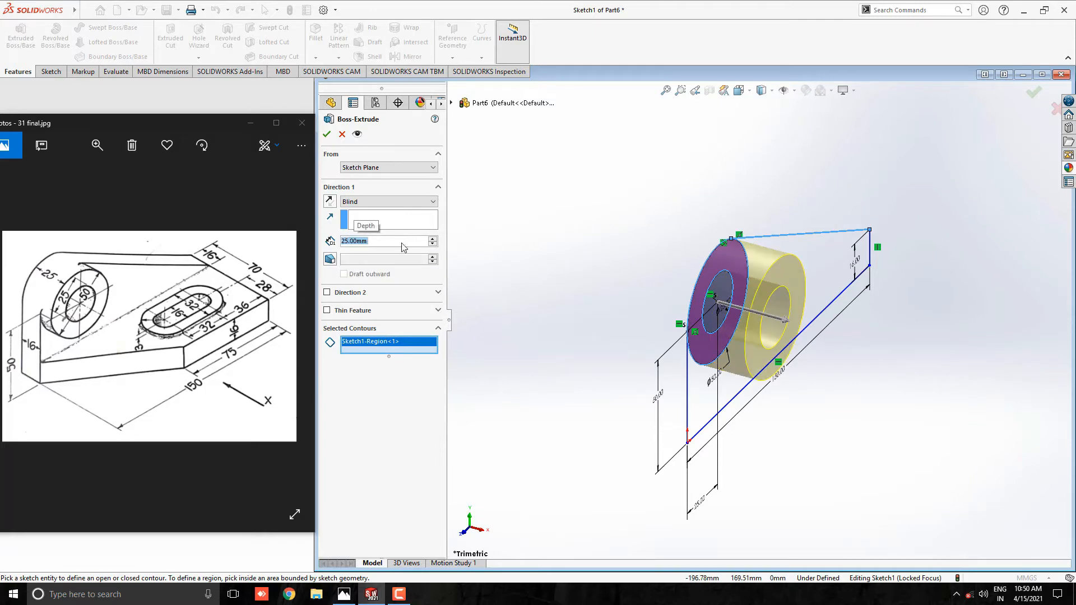
click(325, 135)
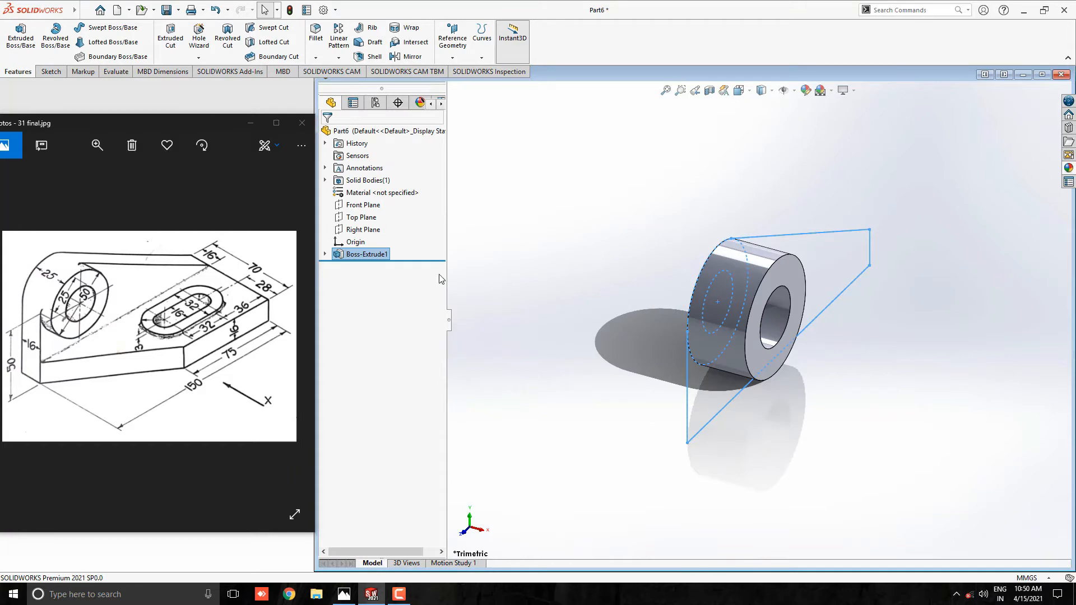
Step: Reuse the first sketch to extrude the sloped side-plate region outside the 50 mm circle by 16 mm, merged with the ring
click(325, 255)
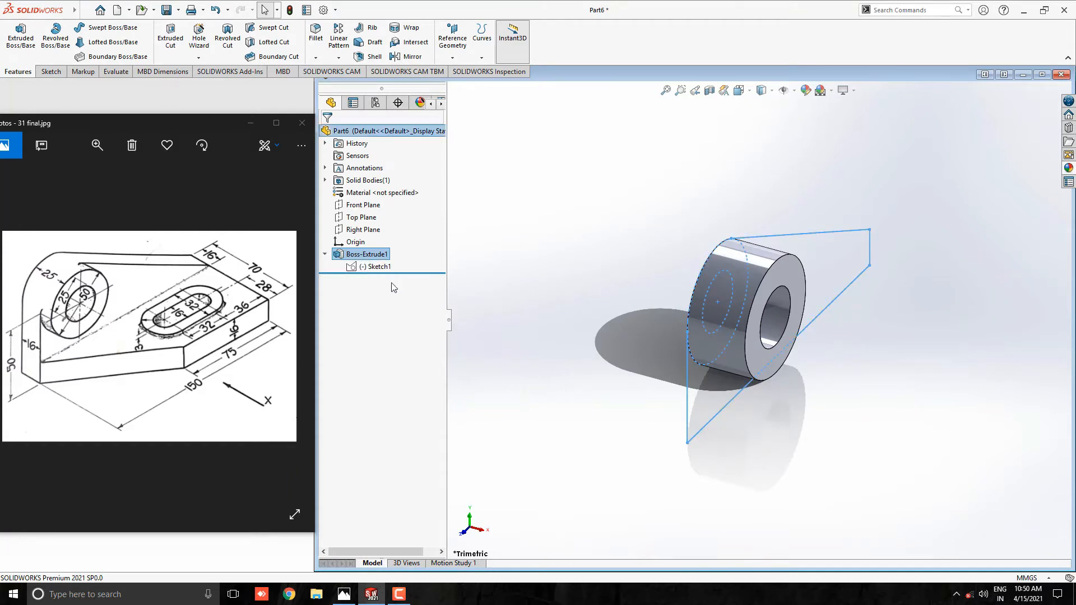
click(371, 267)
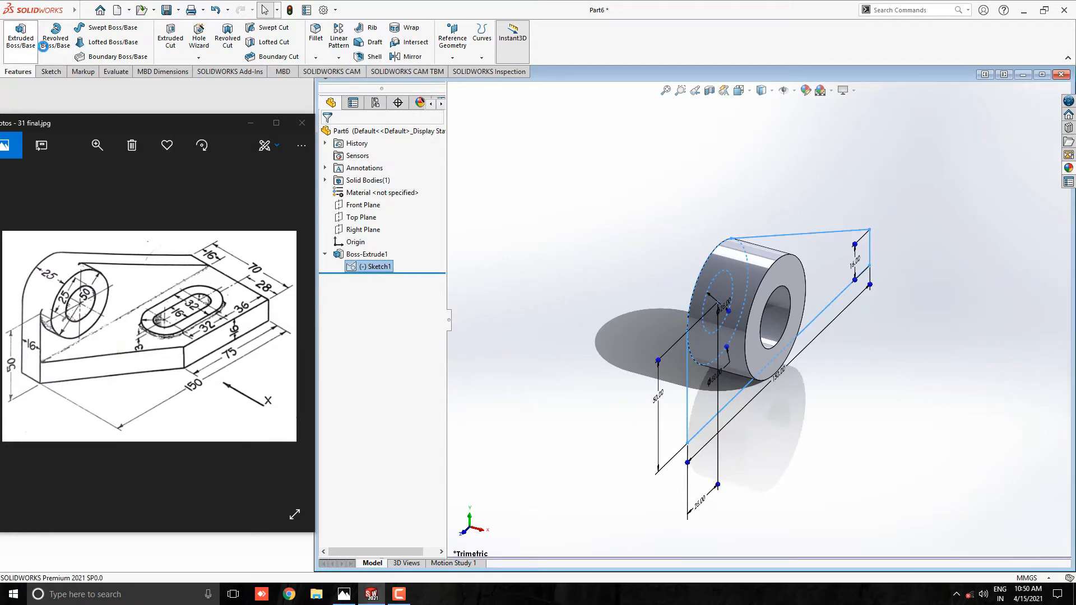
click(21, 36)
click(831, 258)
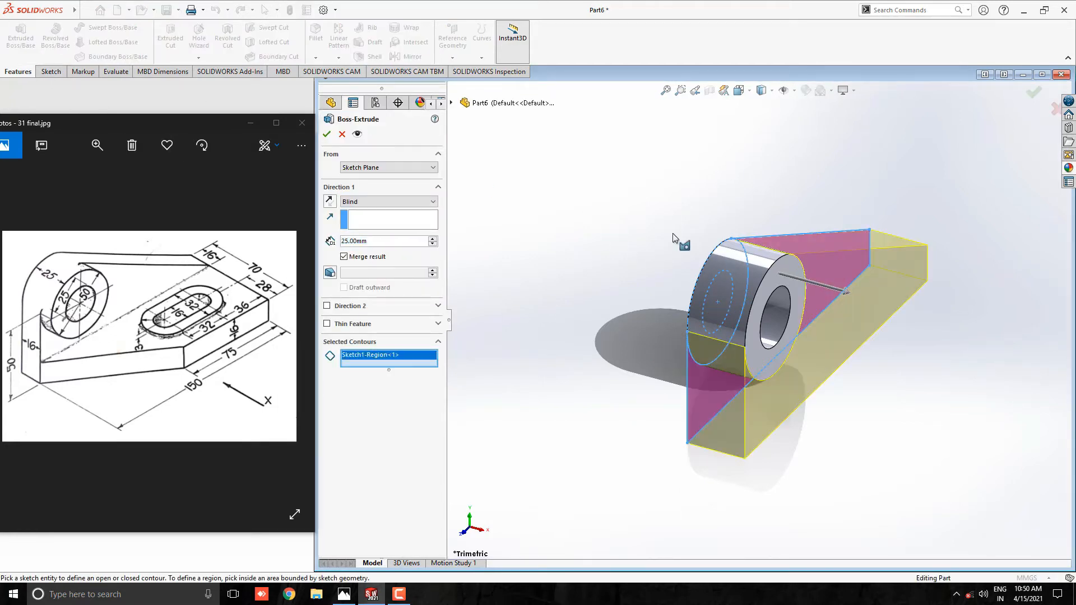
double_click(373, 242)
text(16)
key(Return)
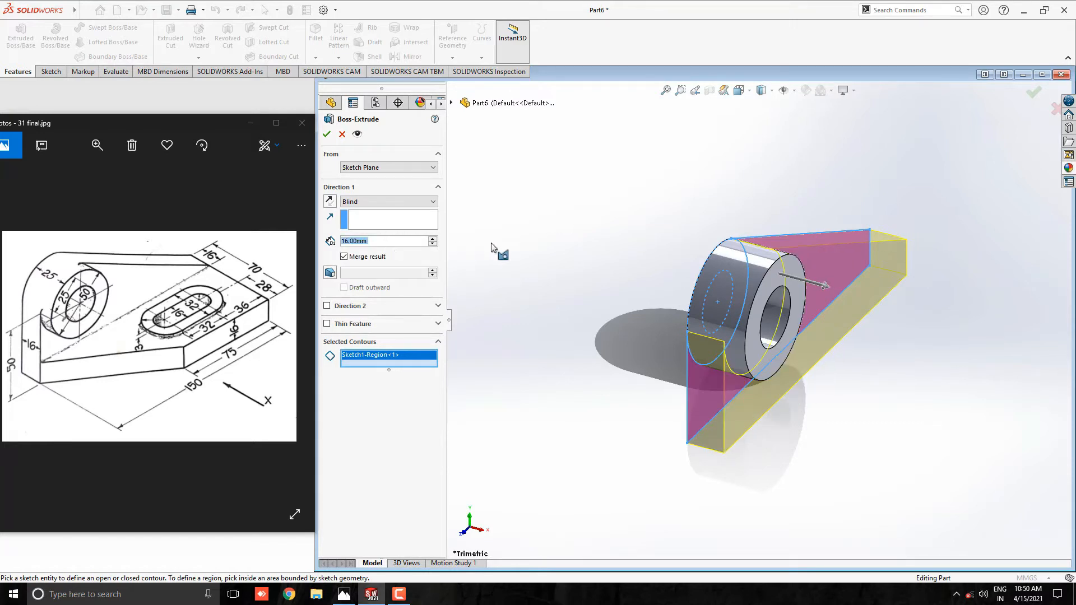
click(326, 136)
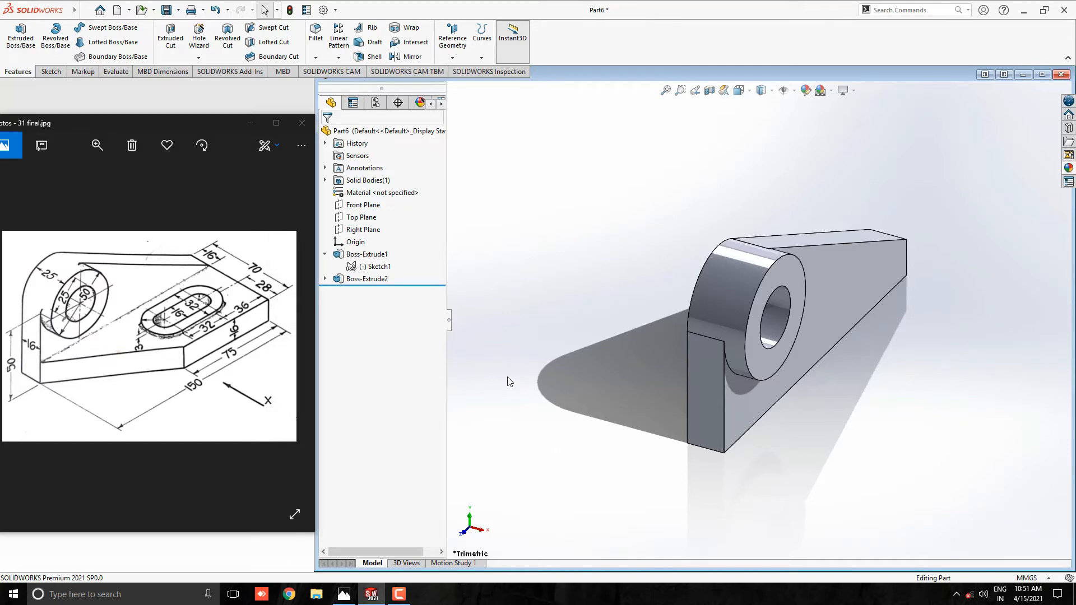
Step: Start a sketch on the Top Plane and draw a 70 mm horizontal line from the plate's far outer corner, followed by a 75 mm vertical line
click(358, 217)
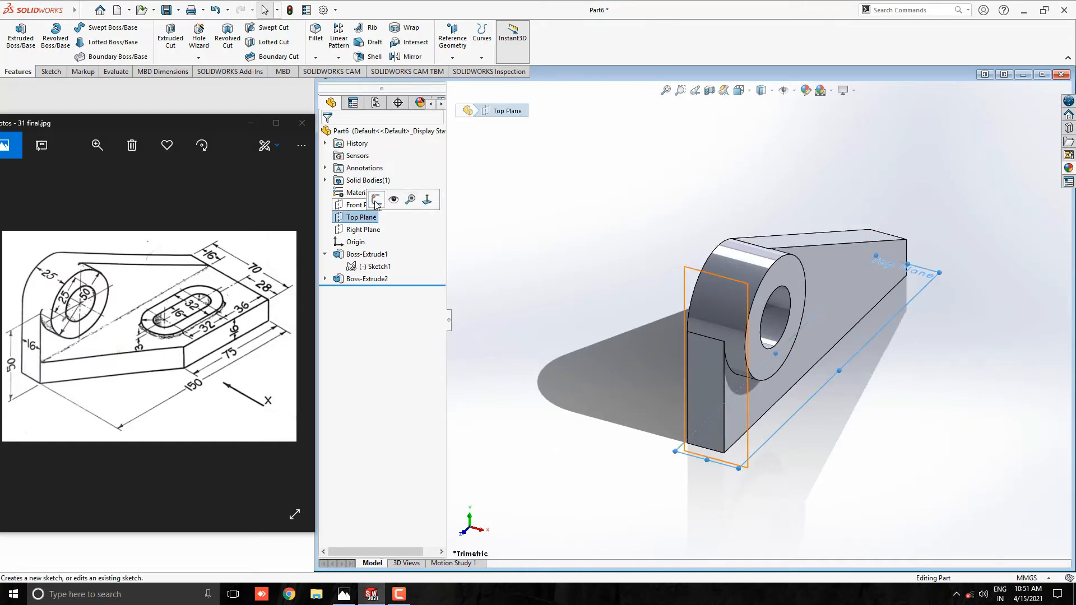
click(371, 208)
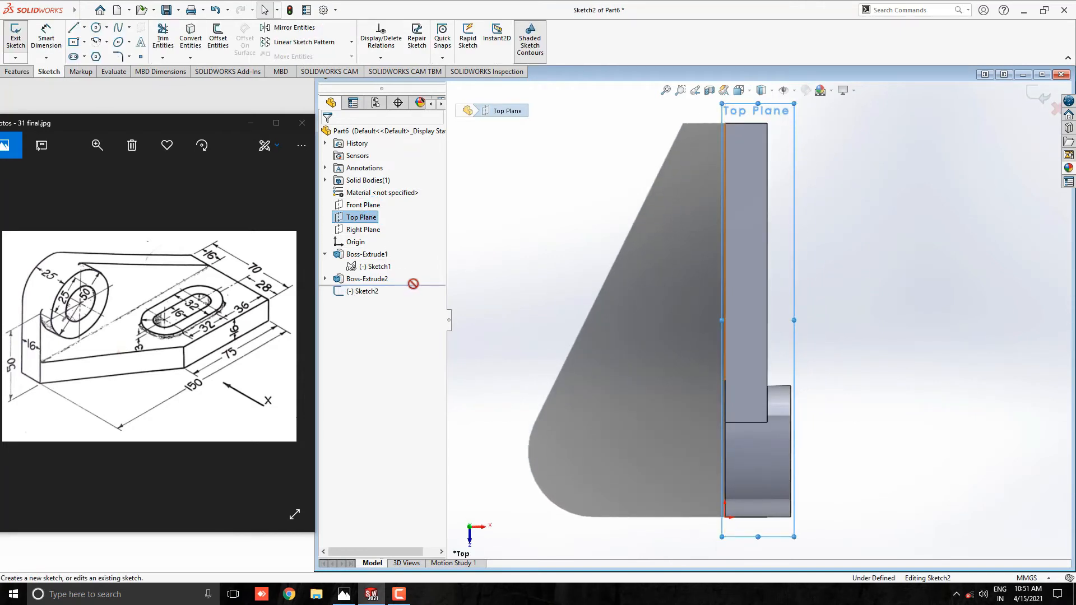
scroll(943, 326, up, 2)
scroll(941, 329, down, 1)
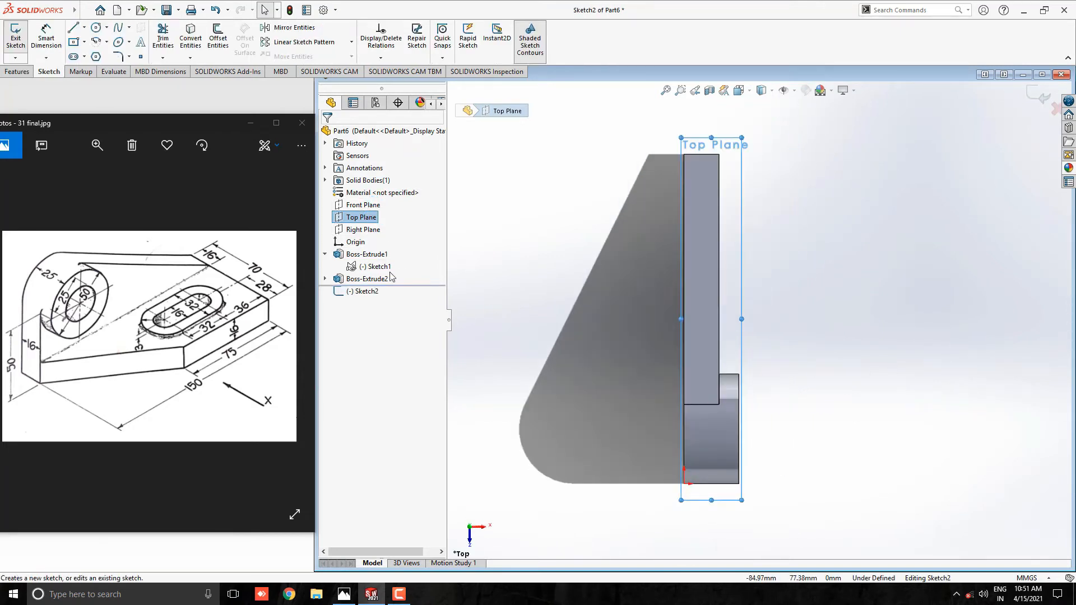
click(73, 28)
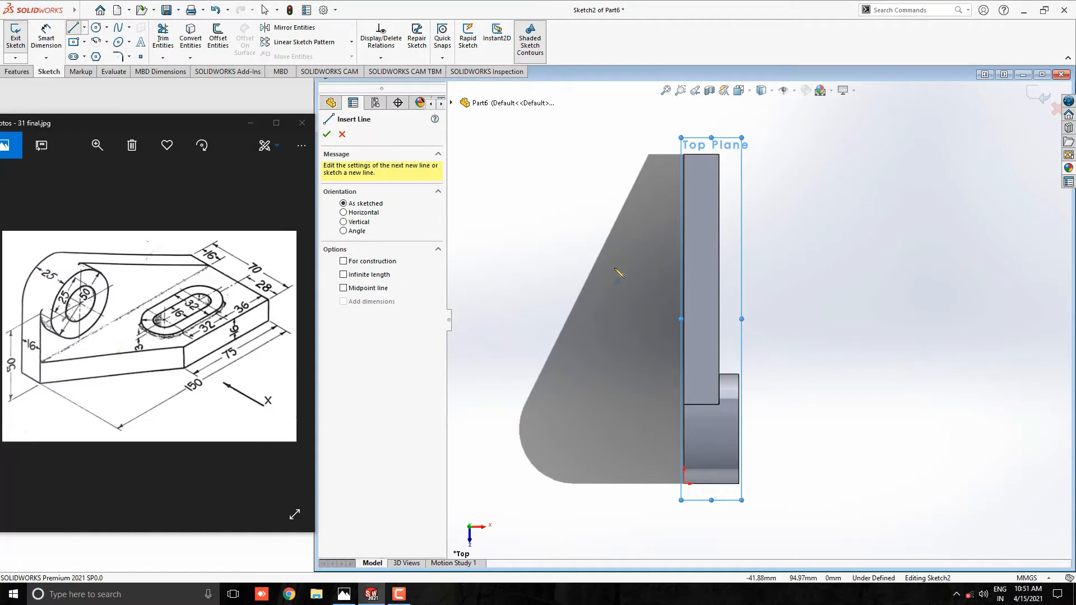
click(684, 154)
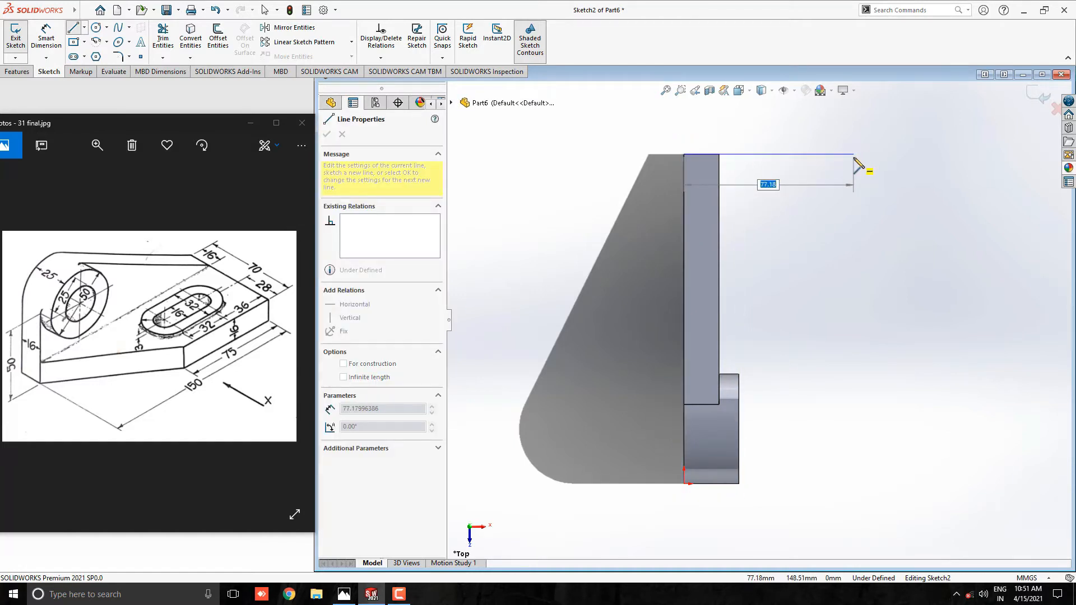
key(Return)
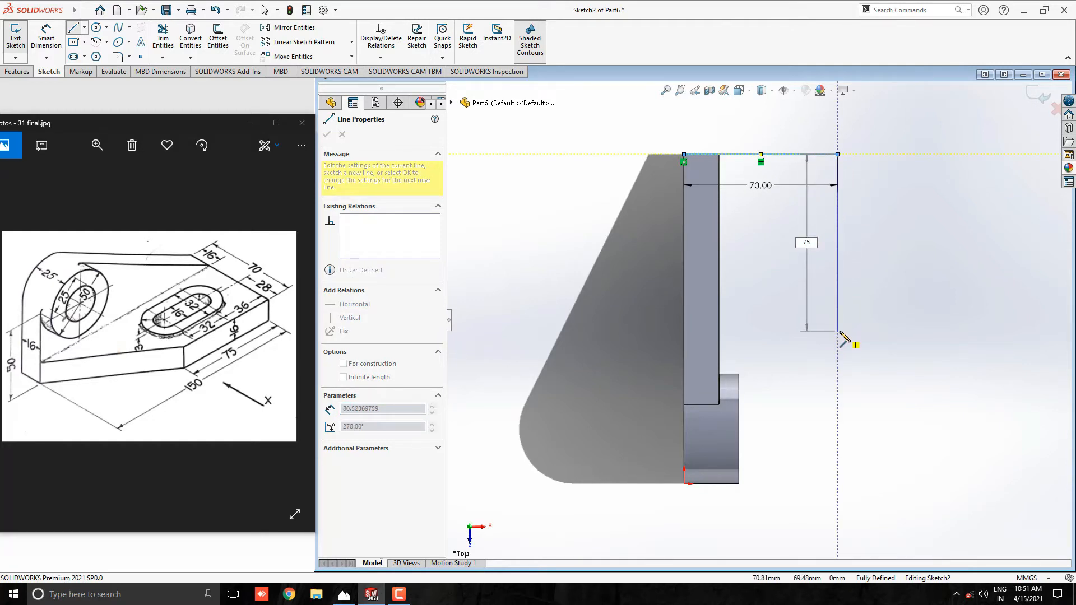
text(75)
key(Return)
Step: Close the base outline with a sloped line to the plate's inner corner at the ring end, a line to the origin and a vertical line to the start
scroll(782, 427, down, 1)
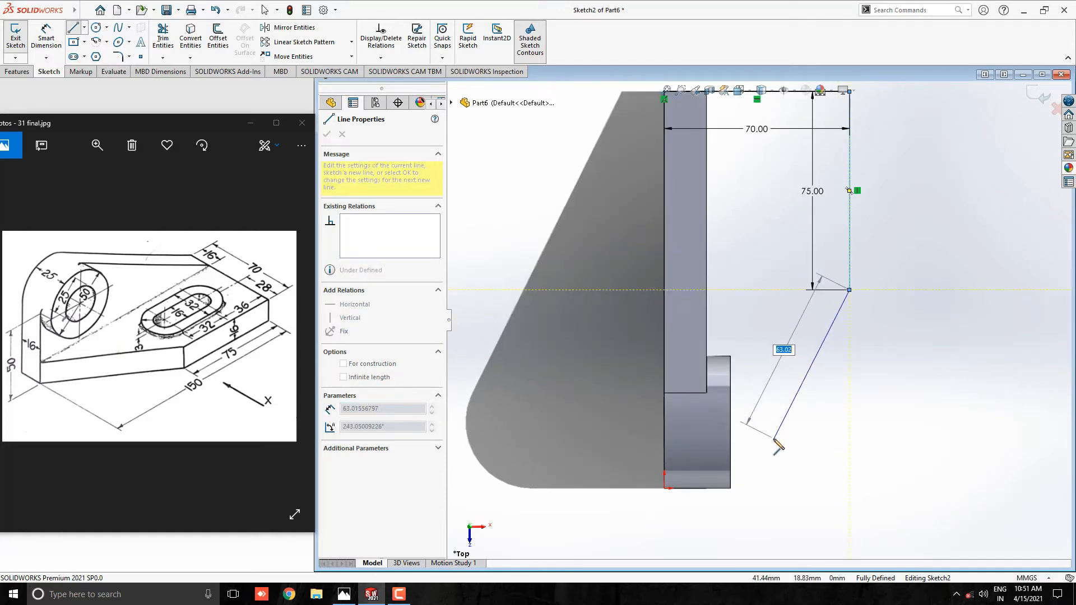
scroll(771, 436, up, 1)
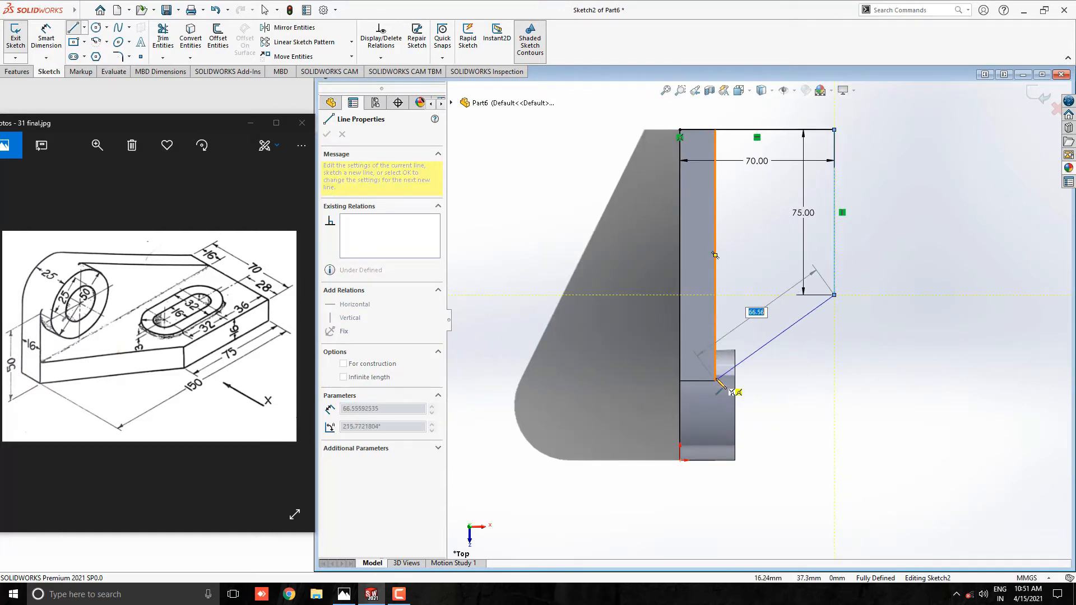
click(715, 460)
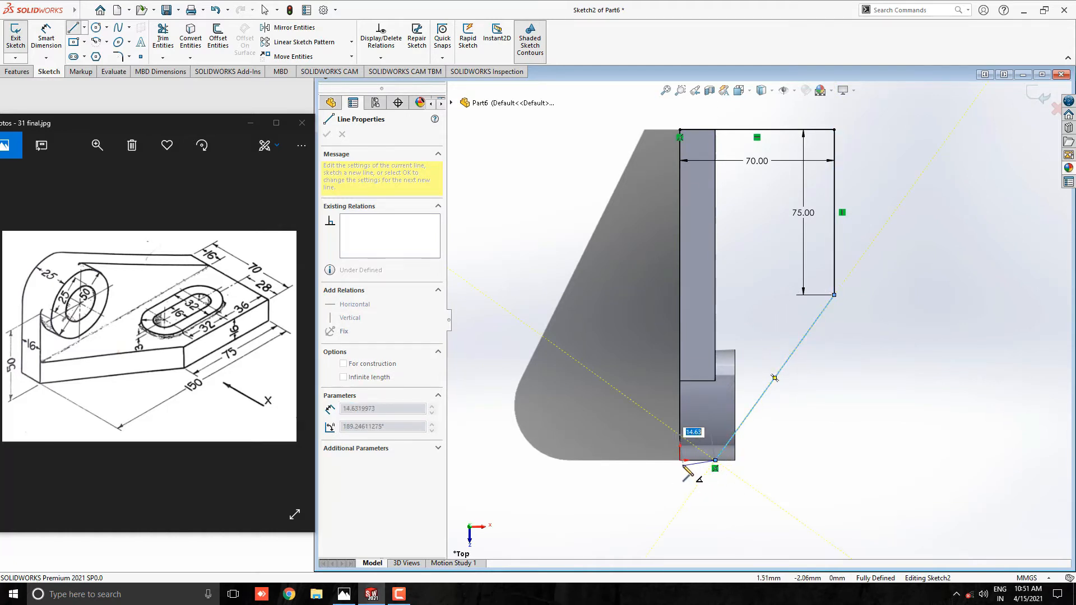
click(680, 461)
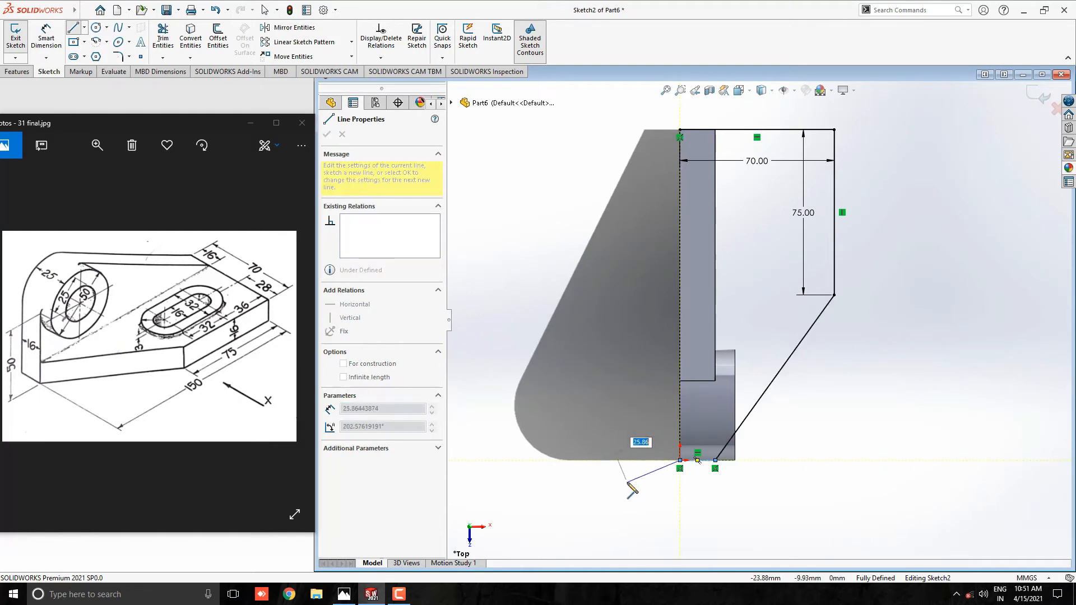
click(681, 131)
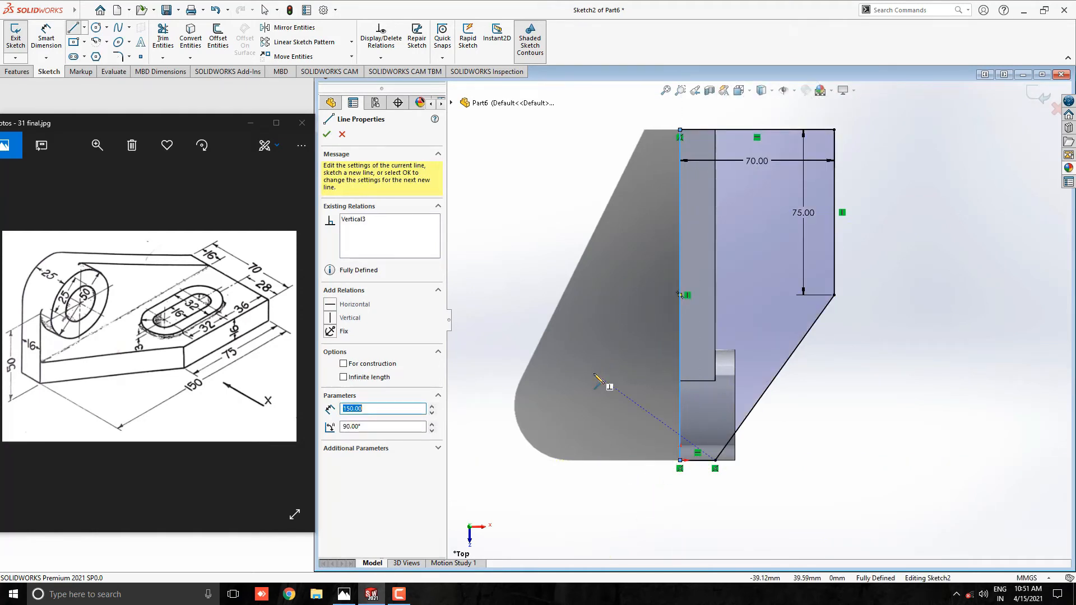
key(Escape)
Step: Reposition the 75 mm and 70 mm dimensions outside the base outline
scroll(933, 227, up, 2)
scroll(831, 181, down, 2)
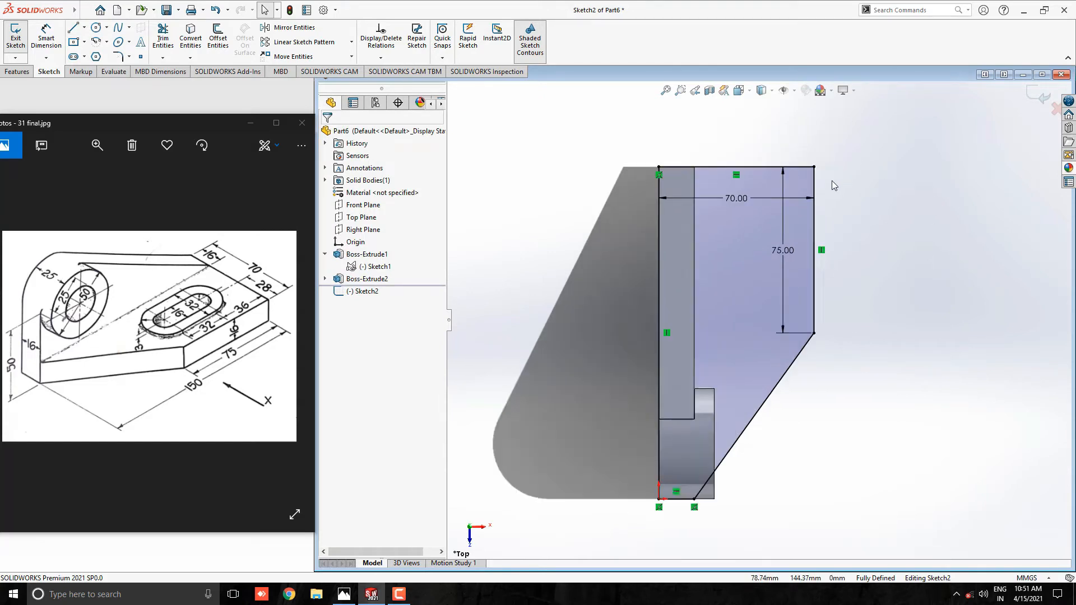
scroll(831, 185, down, 1)
drag(773, 267, 857, 267)
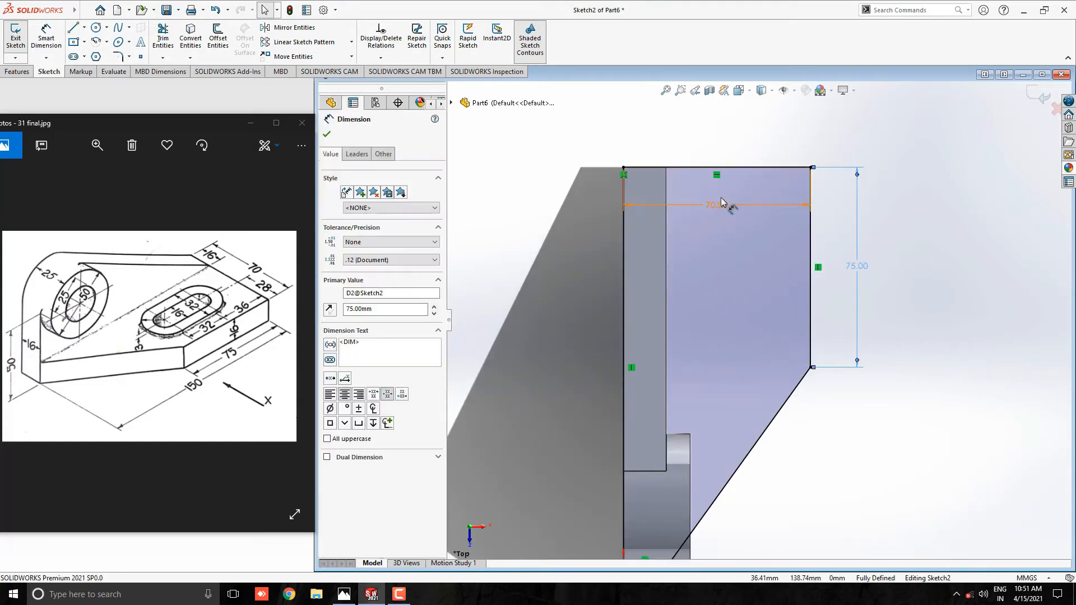
drag(722, 202, 715, 141)
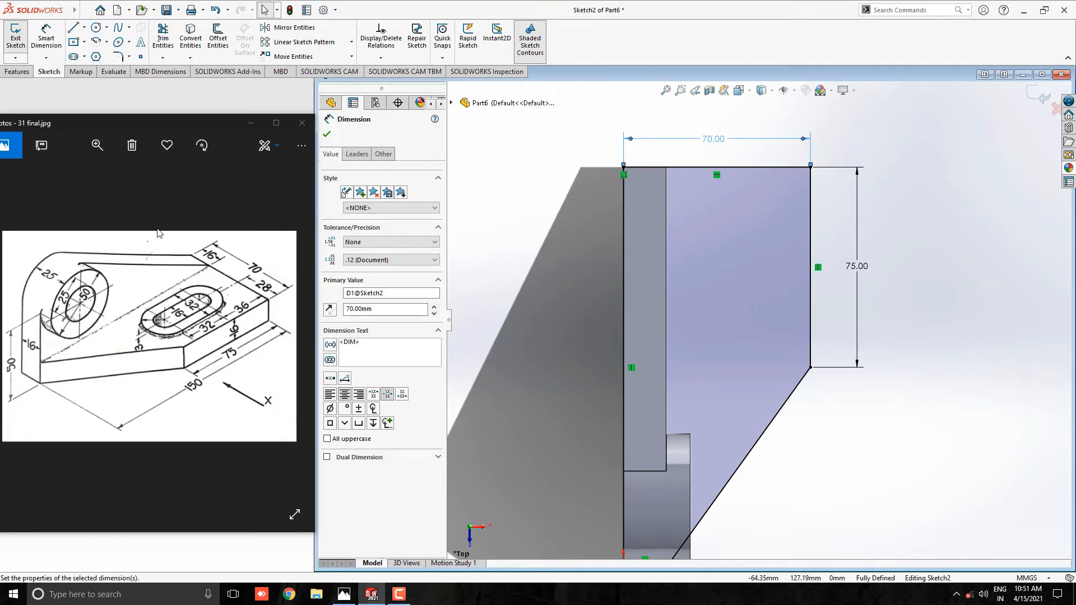
Step: Sketch a vertical straight slot inside the base outline, 32 mm between arc centres and 16 mm wide
click(73, 56)
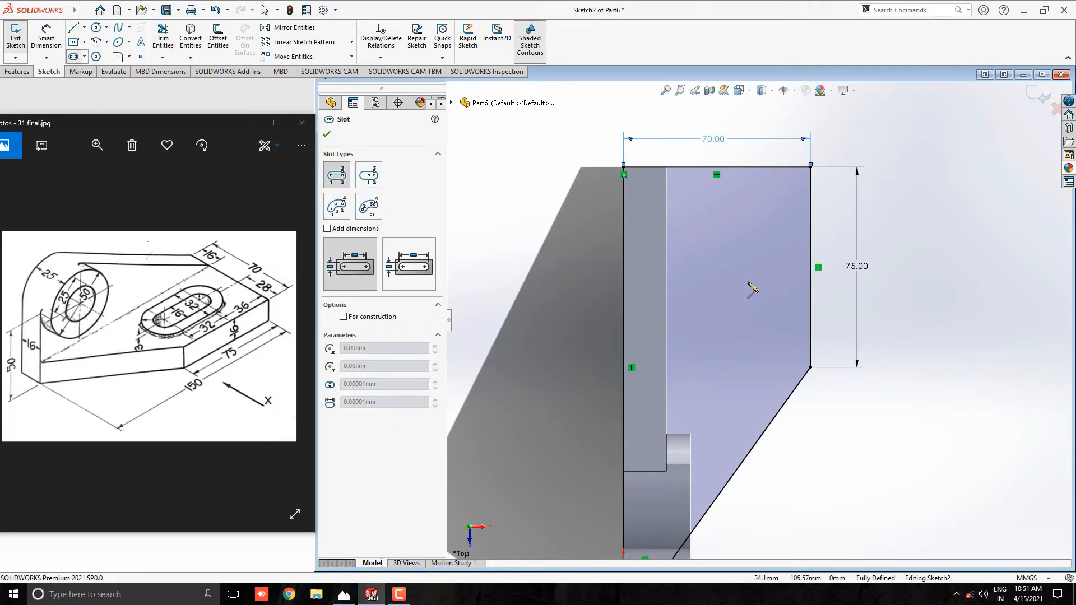
scroll(750, 285, down, 1)
click(736, 218)
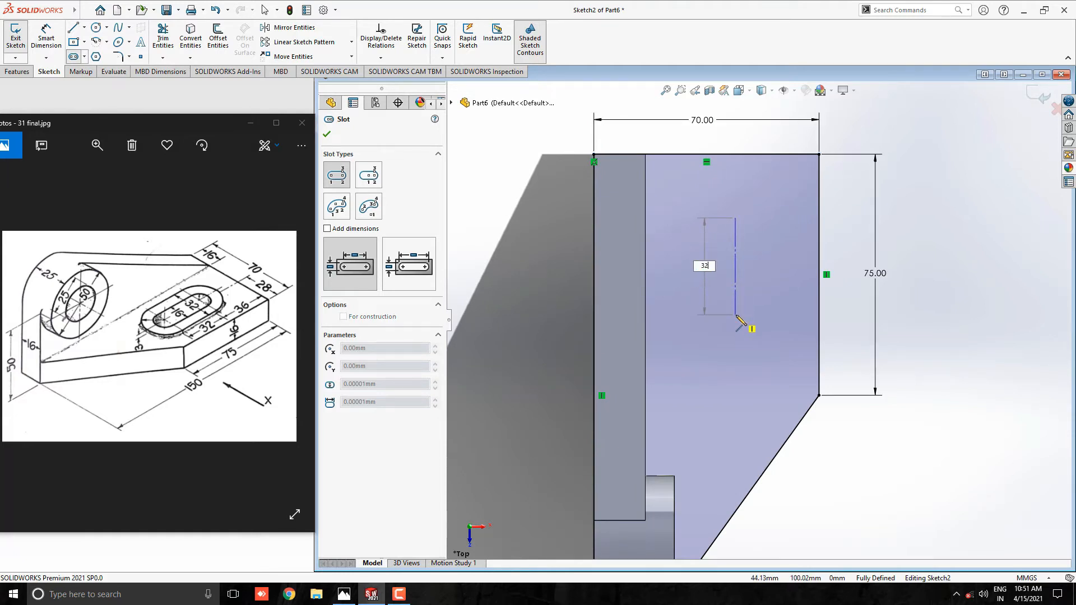
key(Return)
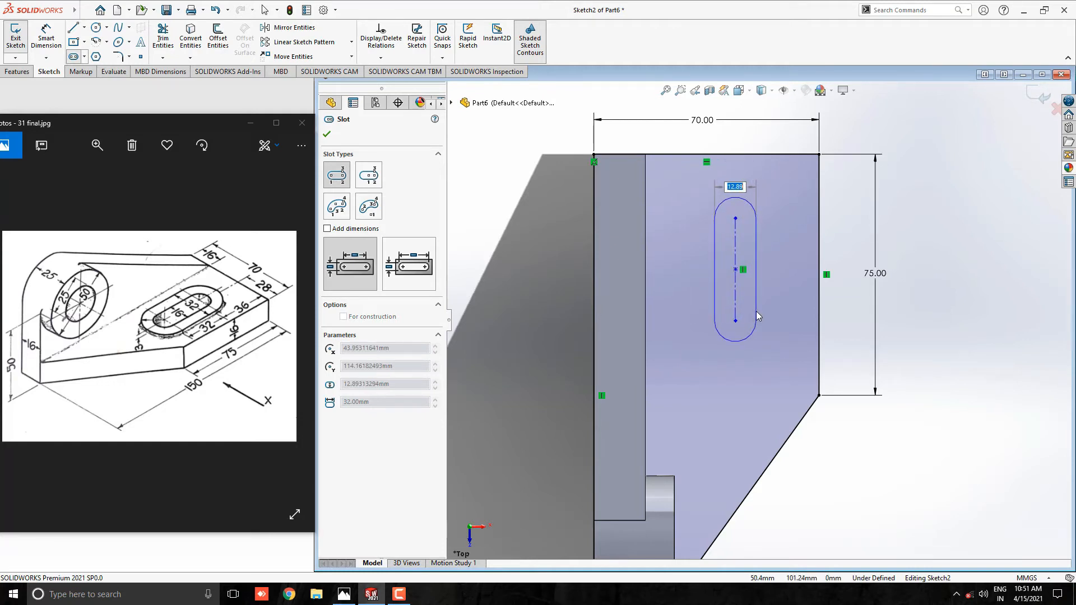
text(16)
key(Return)
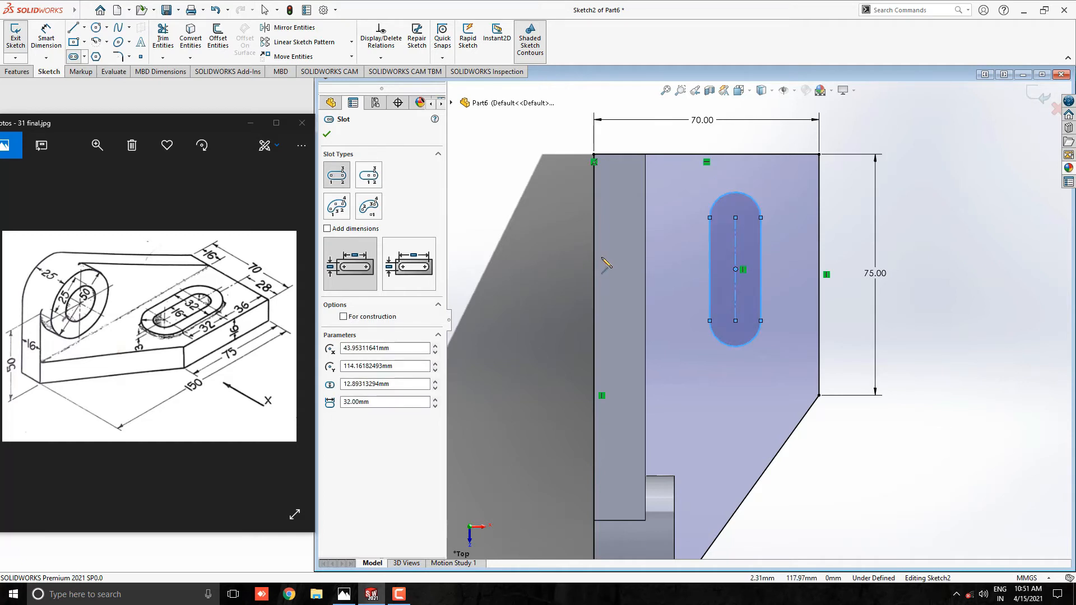
key(Escape)
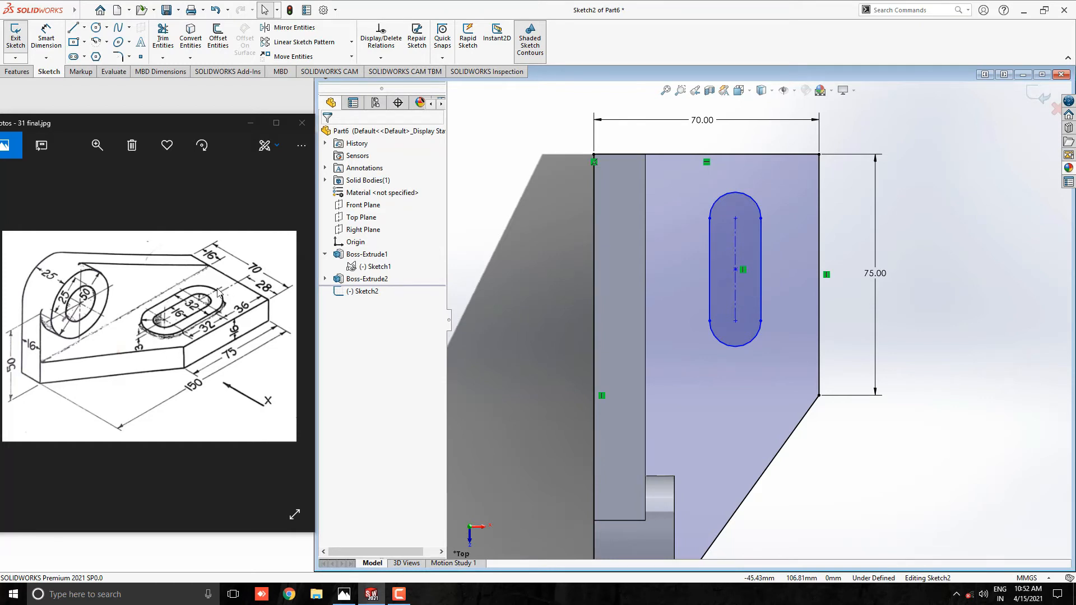
Step: Offset the slot outline outward by 8 mm
click(218, 39)
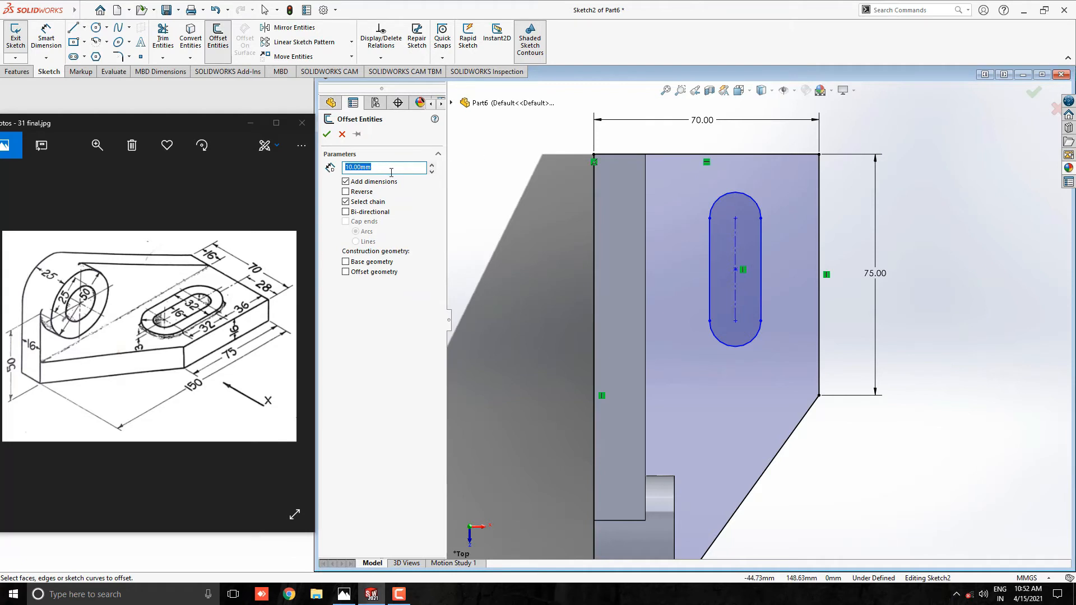
text(8)
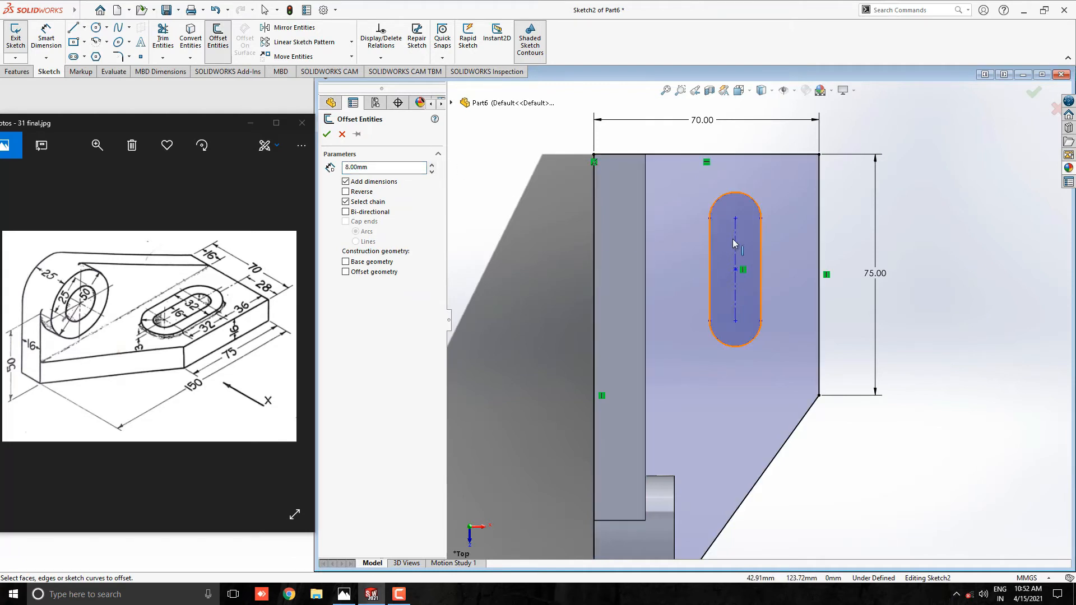
click(761, 237)
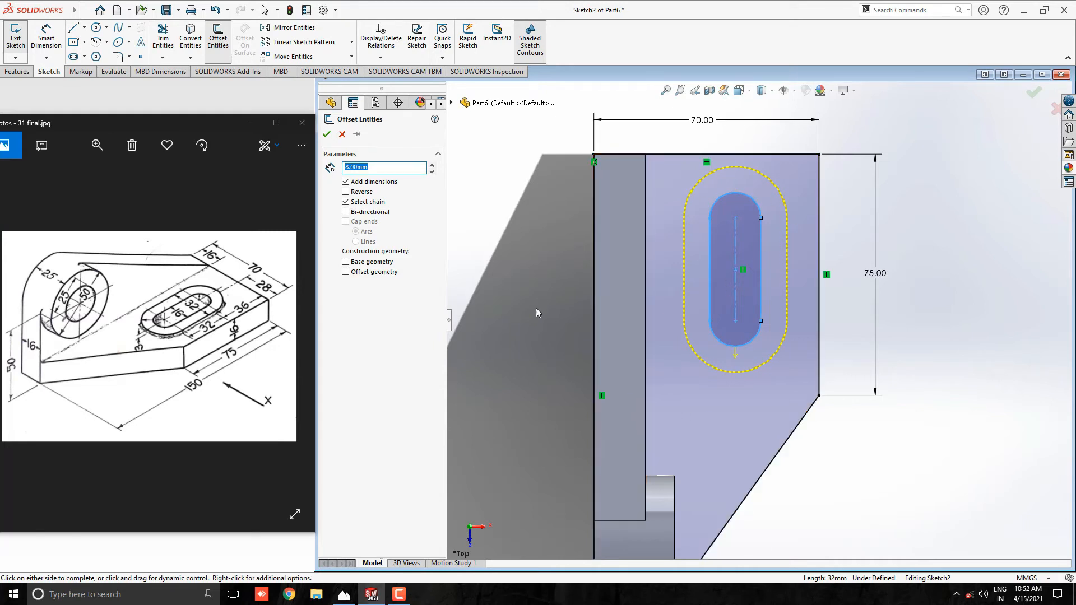
click(327, 134)
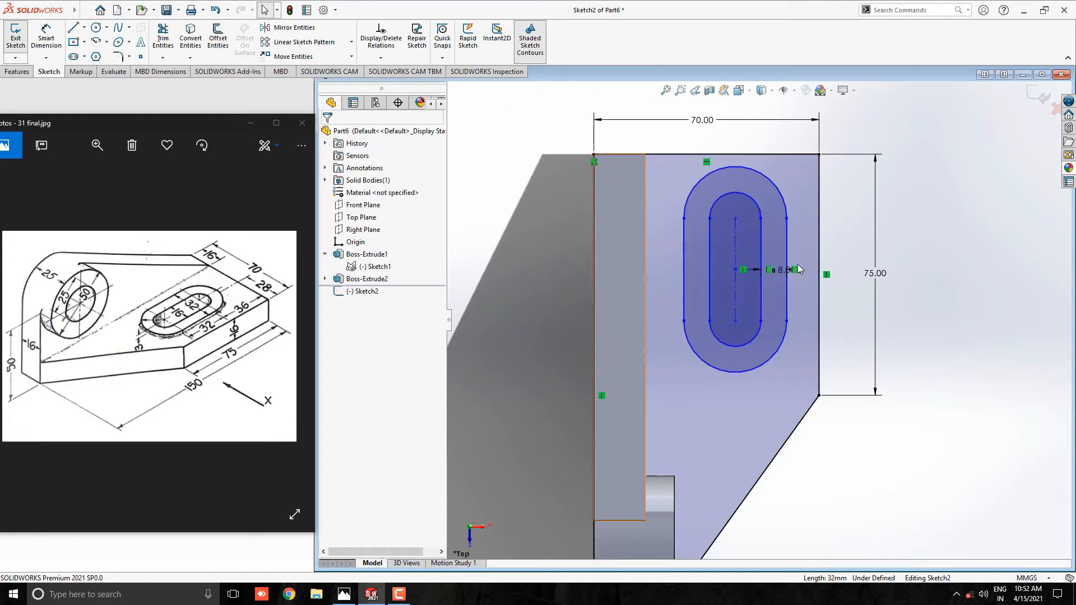
Step: Dimension the slot's upper arc centre 36 mm from the base outline's top edge
click(46, 38)
click(768, 154)
click(743, 194)
click(909, 208)
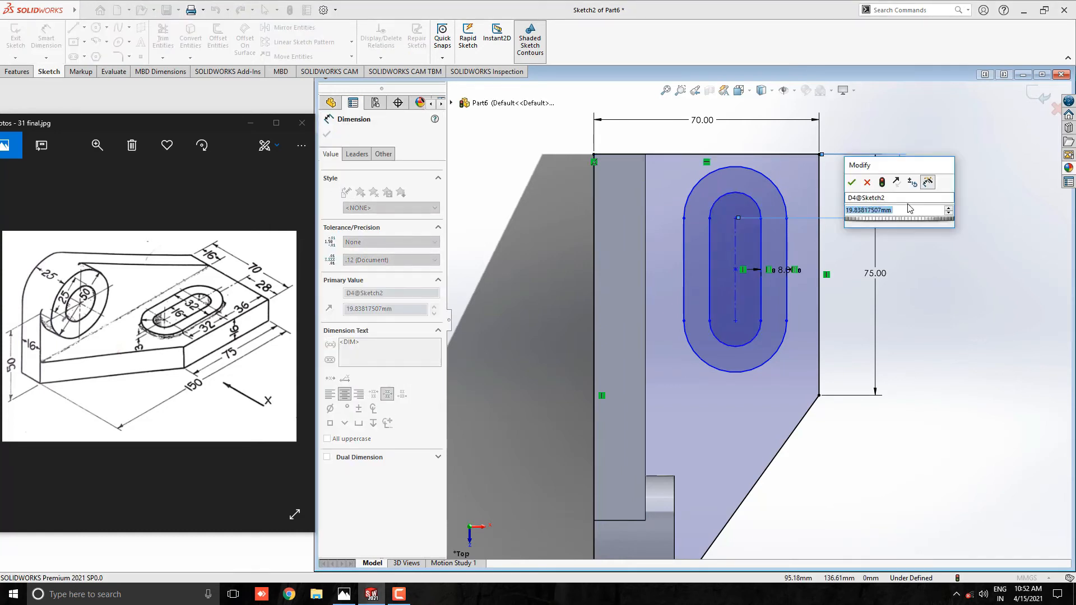
text(36)
key(Return)
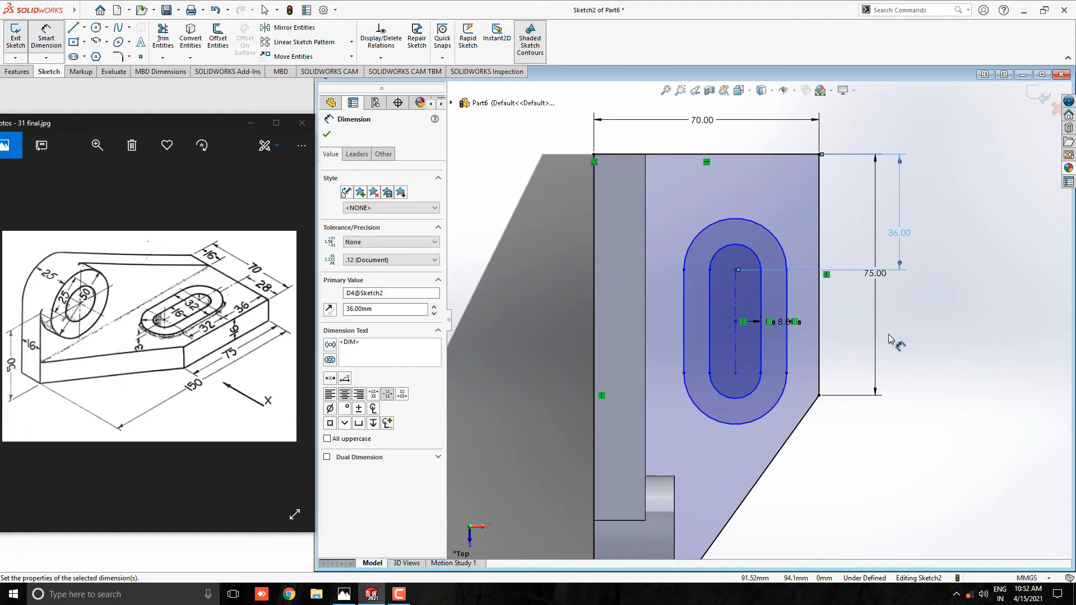
key(Escape)
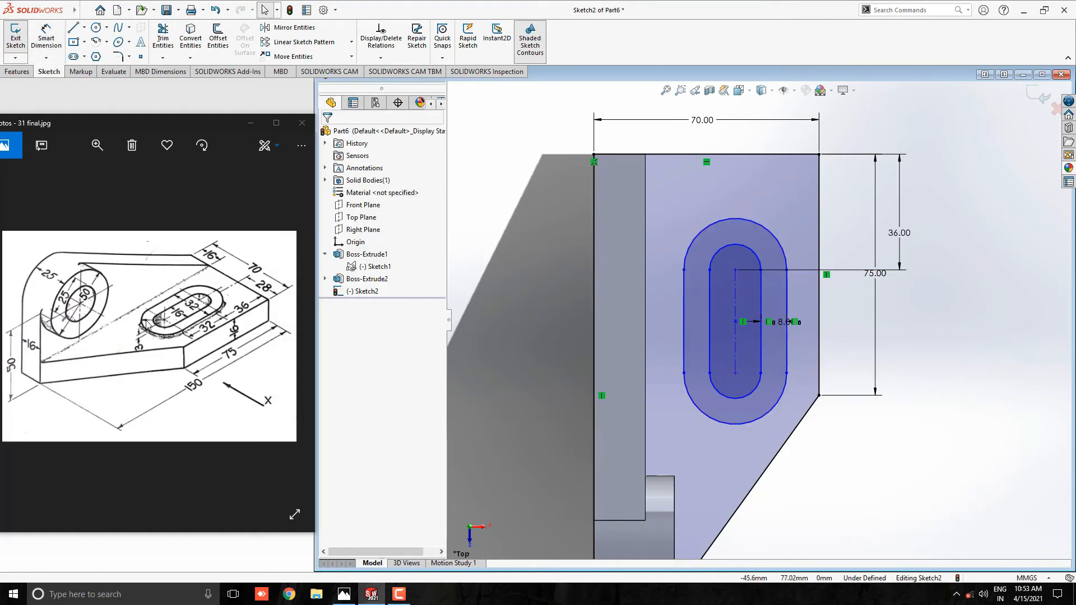
Step: Extrude the region between the inner and outer slot outlines upward by 19 mm as a raised slot boss
click(17, 71)
click(21, 37)
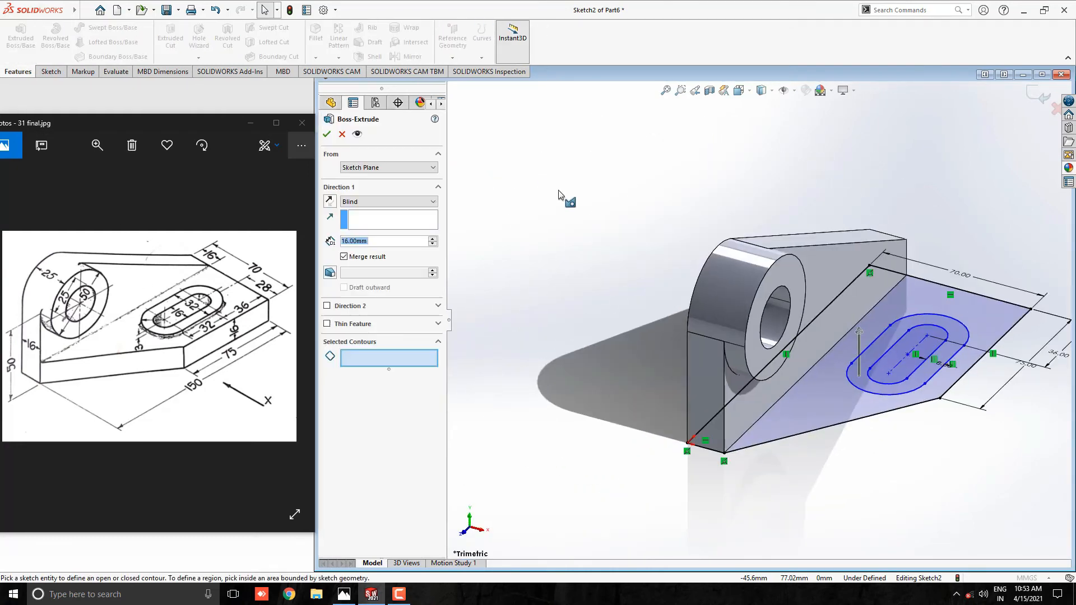
click(952, 334)
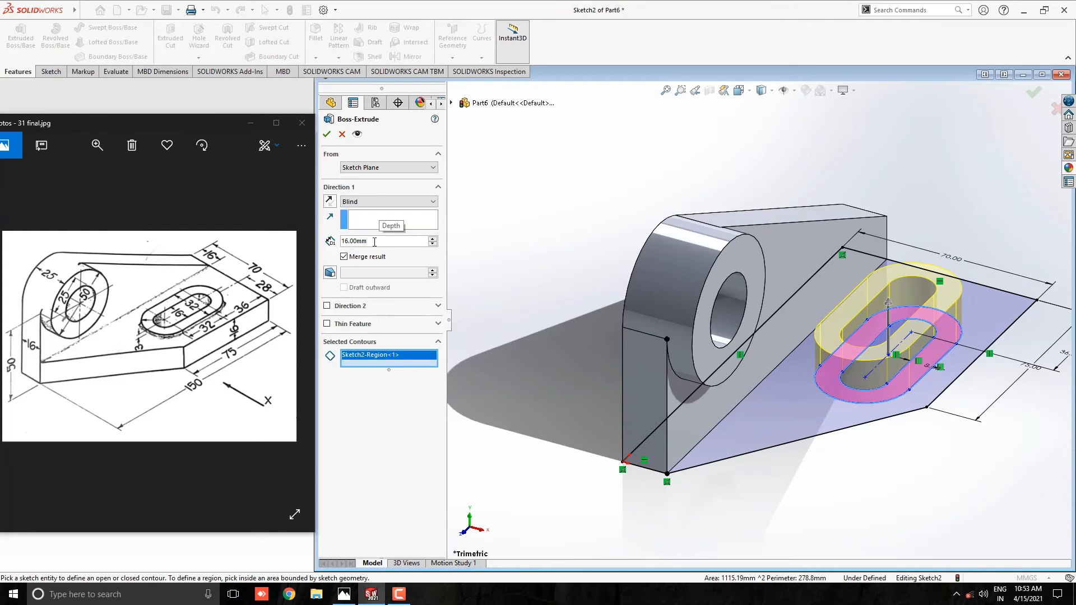
text(+3)
key(Return)
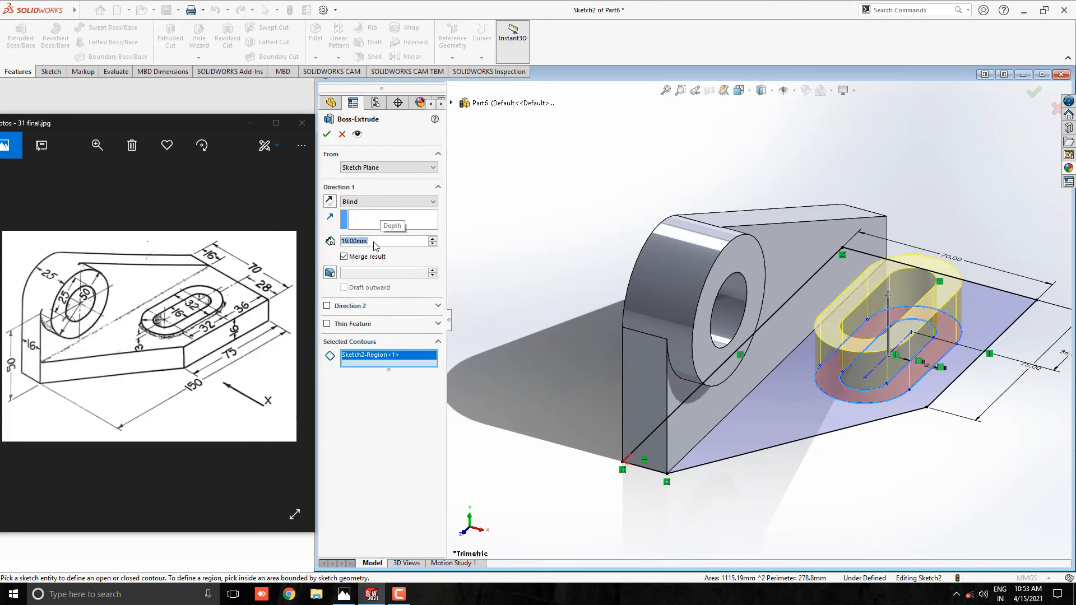
key(Return)
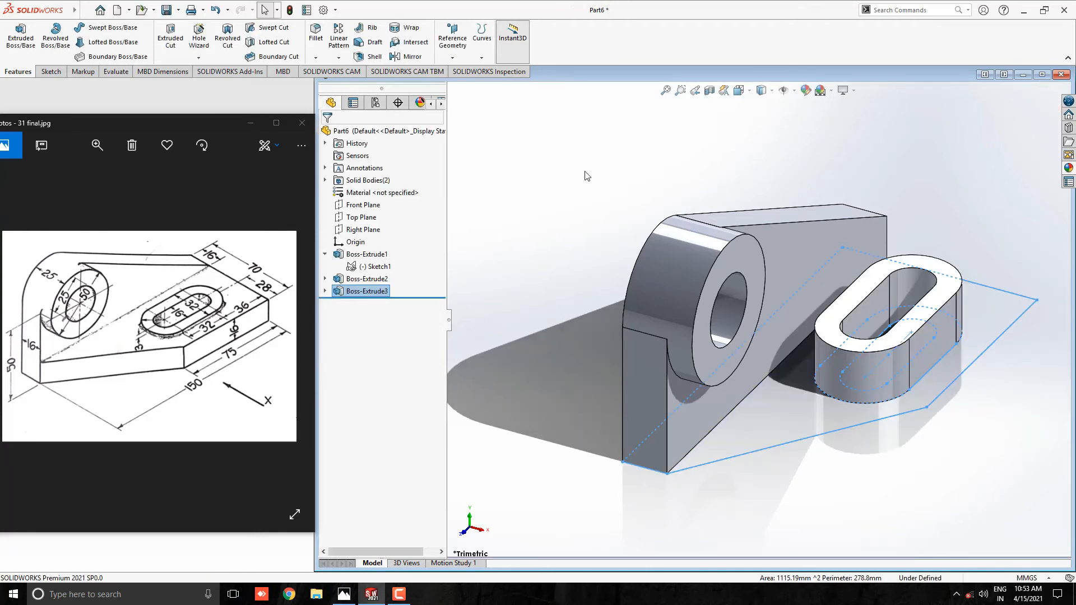
click(587, 176)
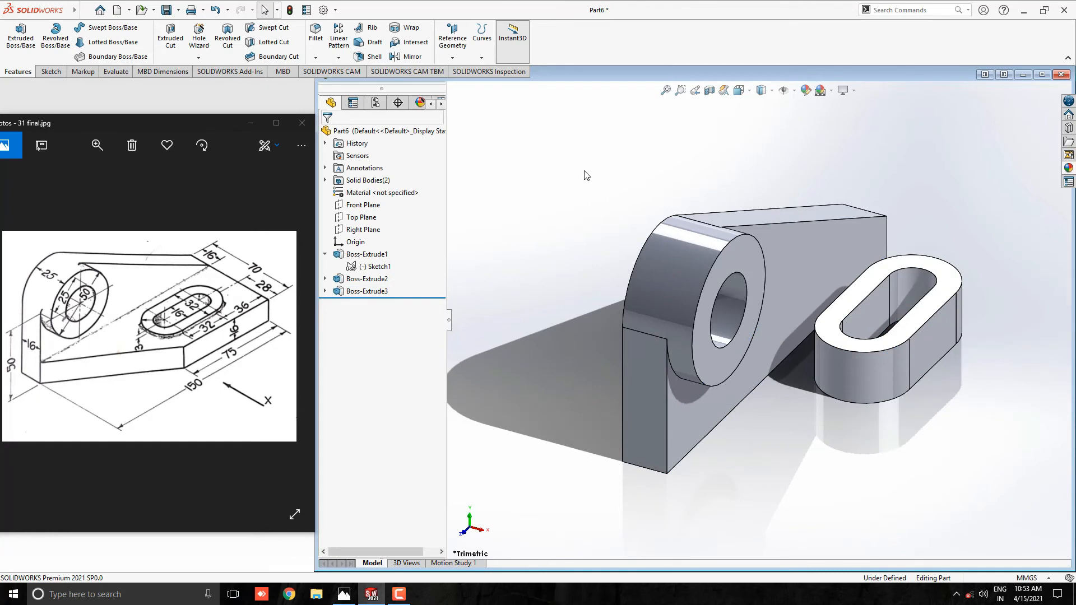
Step: Reuse the base sketch to extrude the base region around the slot boss by 16 mm, merged with the existing bodies
click(325, 291)
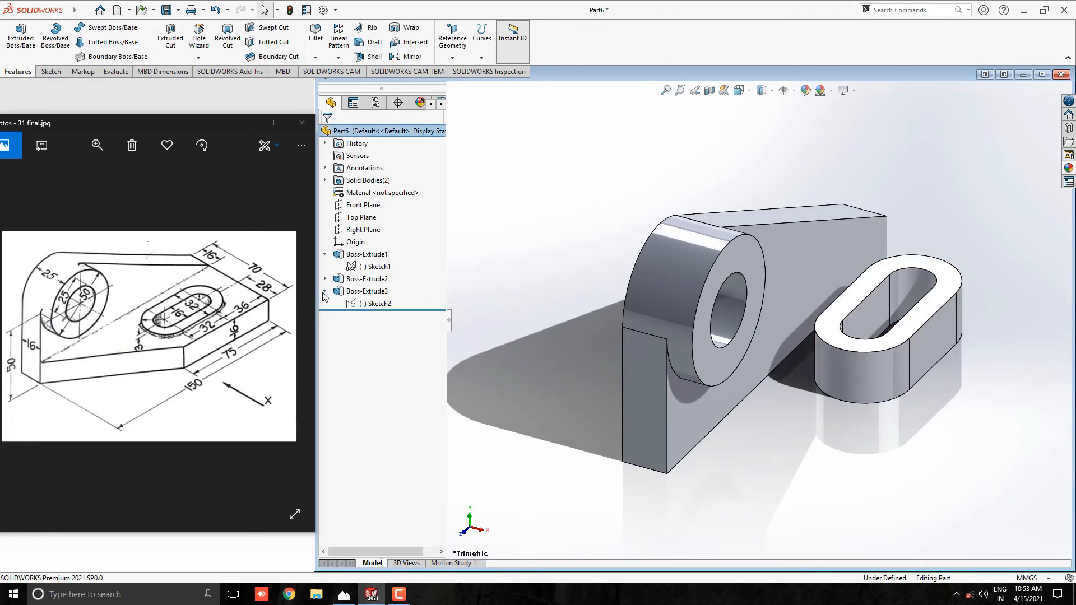
click(370, 303)
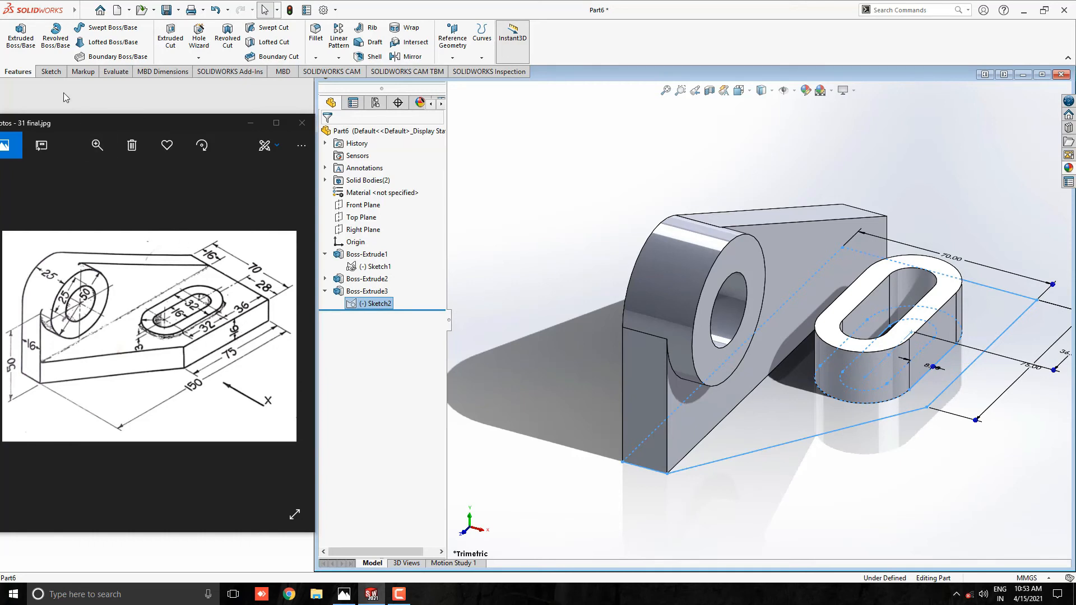
click(21, 35)
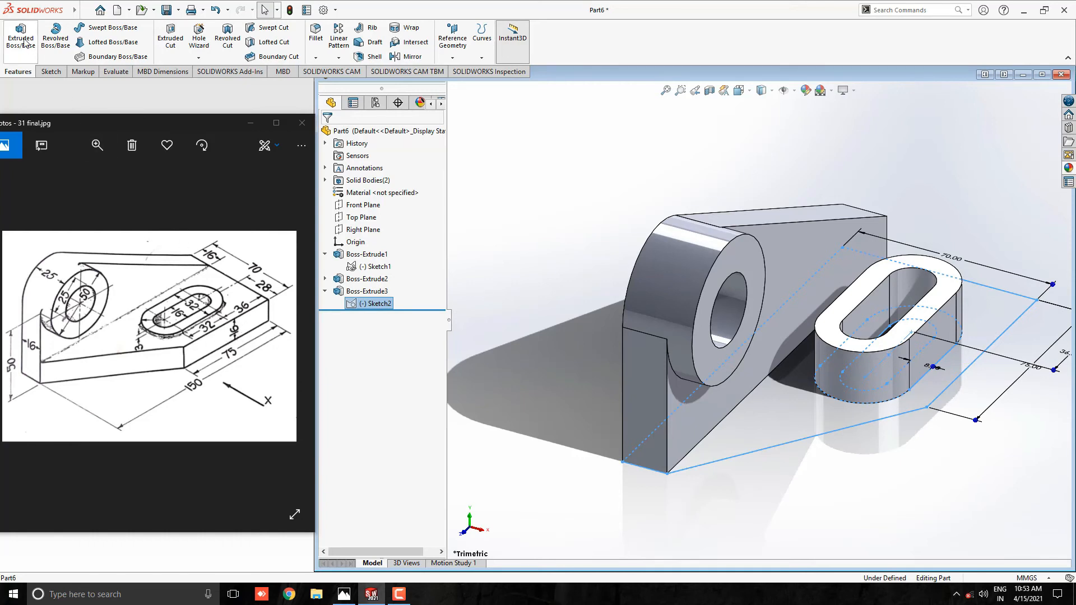
click(774, 423)
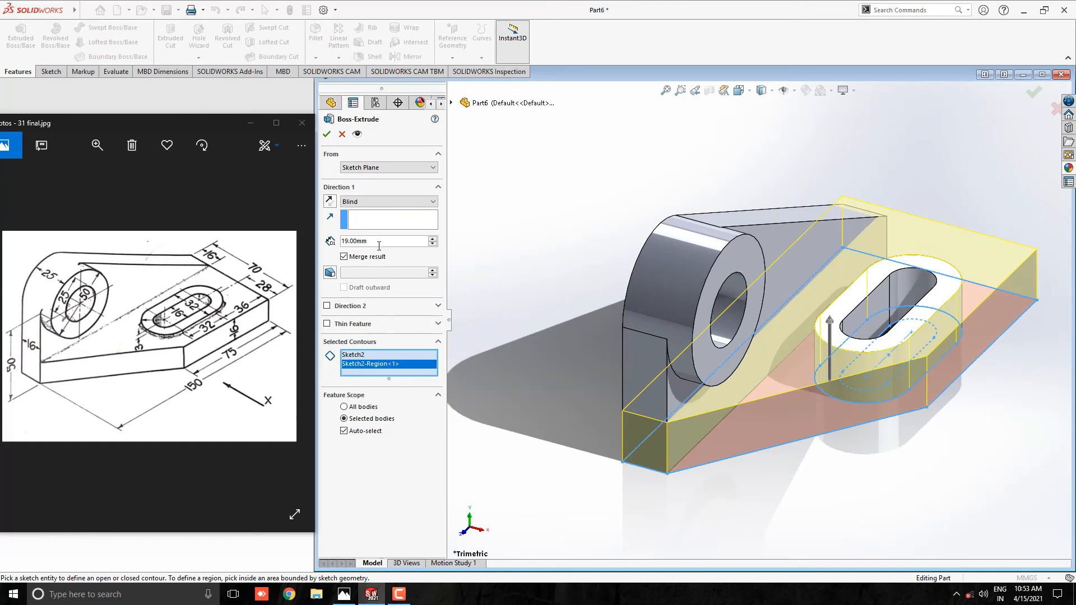
drag(379, 246, 329, 243)
text(16)
key(Return)
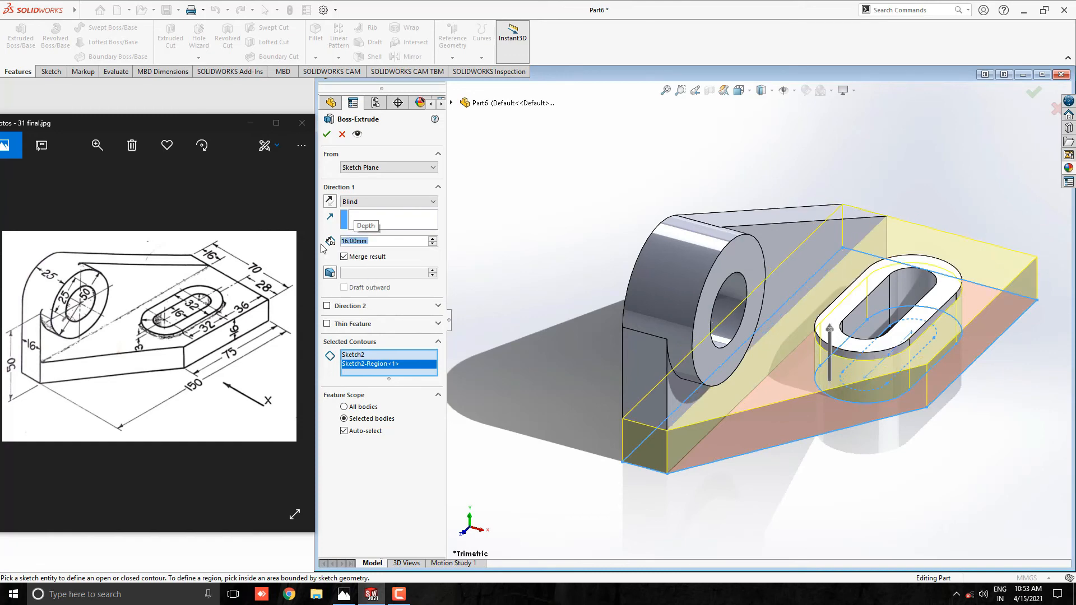
click(327, 135)
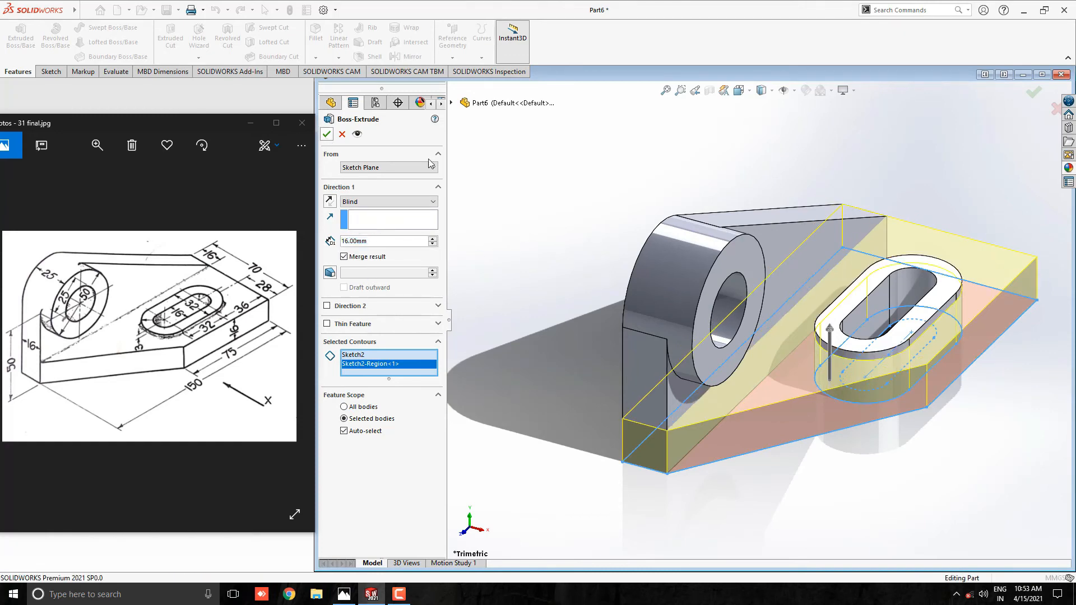
Step: Fillet the slot boss's lower outer edge, the base-to-side-plate edge and the ring-to-plate edge with a 2 mm radius
scroll(552, 244, up, 3)
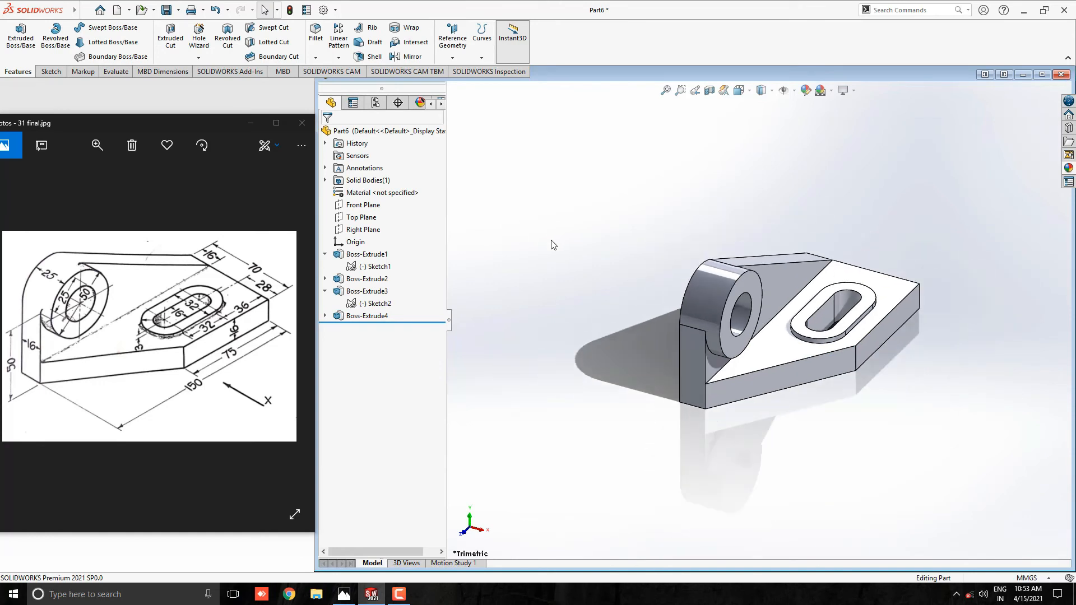
scroll(887, 342, down, 3)
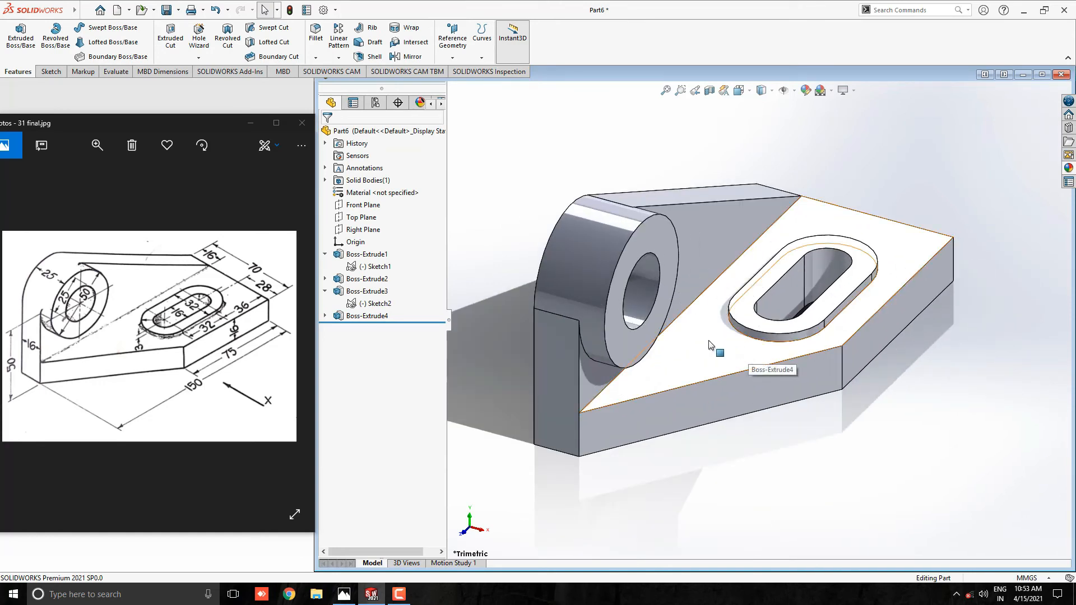
click(315, 34)
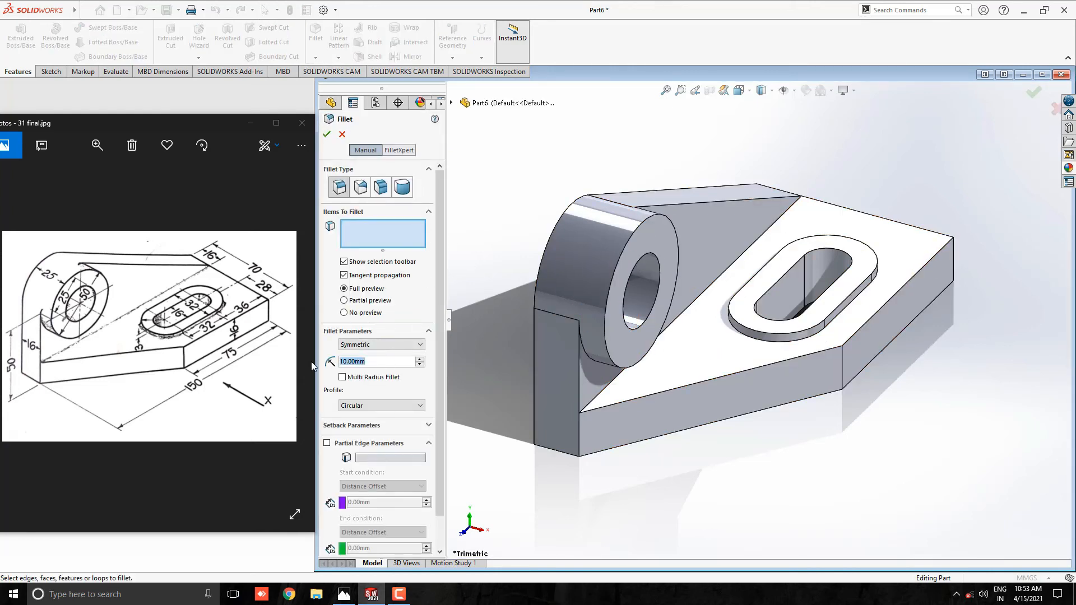
text(2)
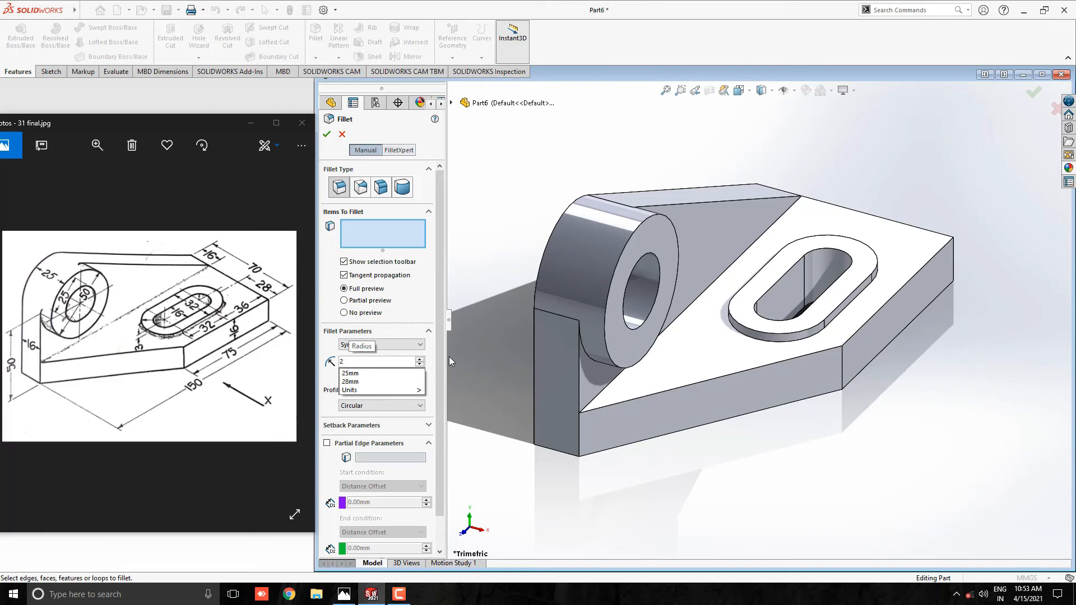
key(Return)
scroll(749, 372, down, 2)
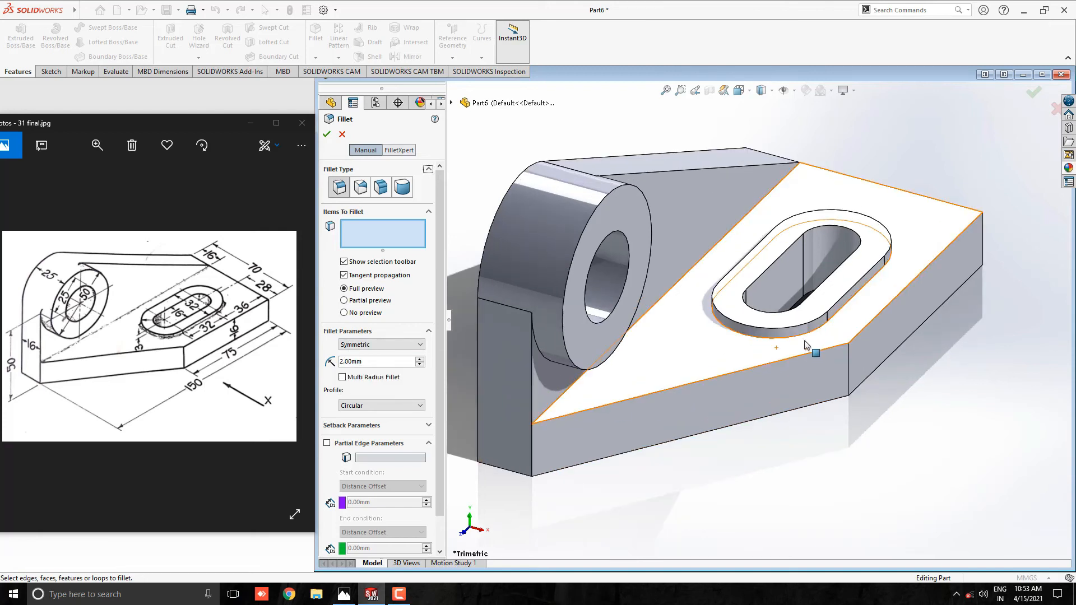
click(812, 336)
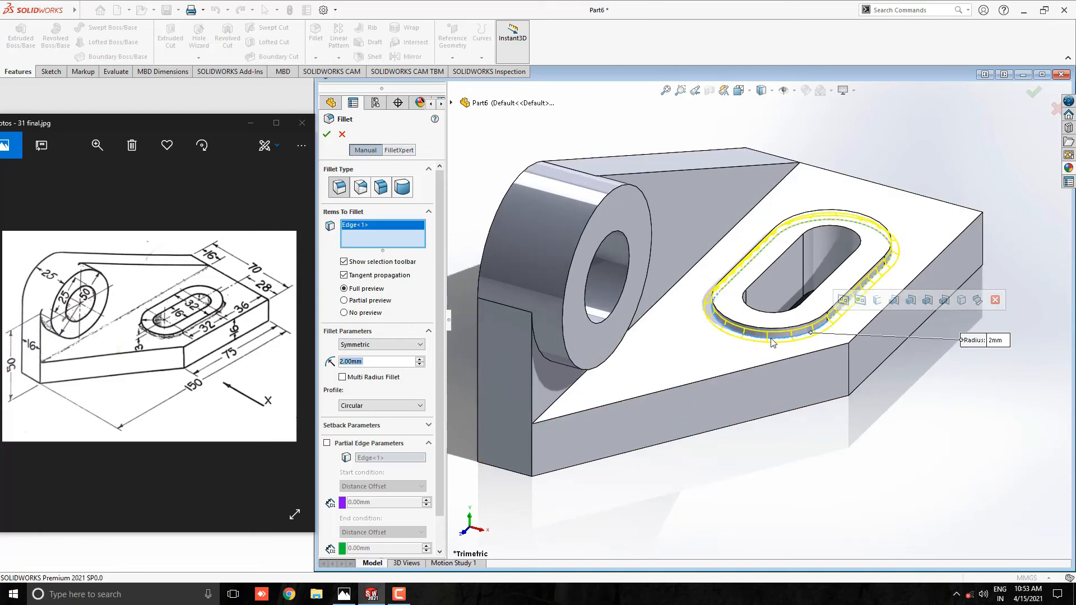
click(647, 319)
scroll(695, 339, up, 3)
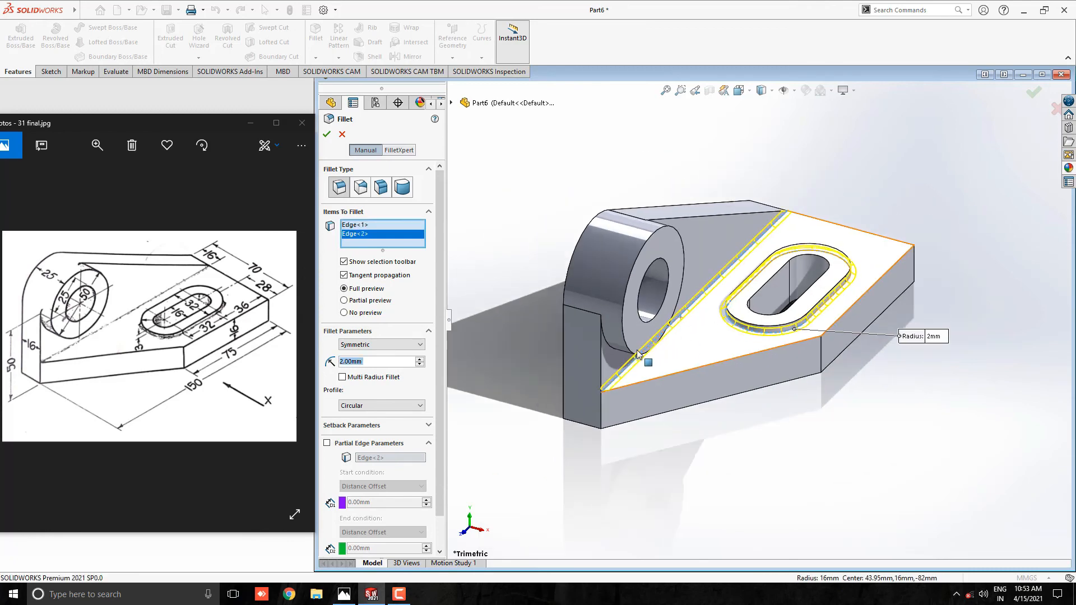
click(608, 343)
scroll(702, 364, down, 1)
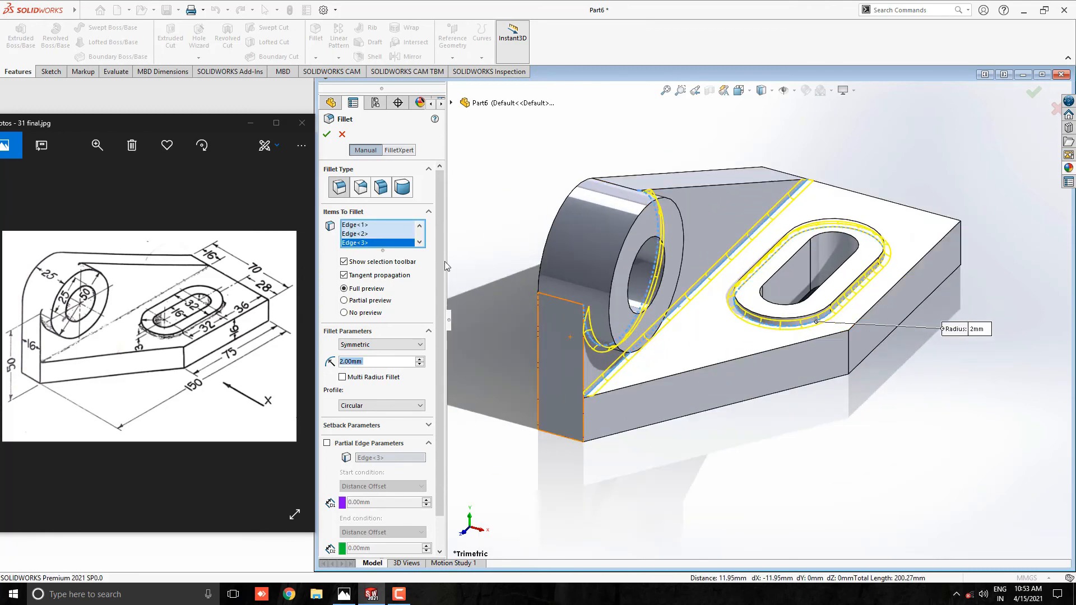
click(327, 133)
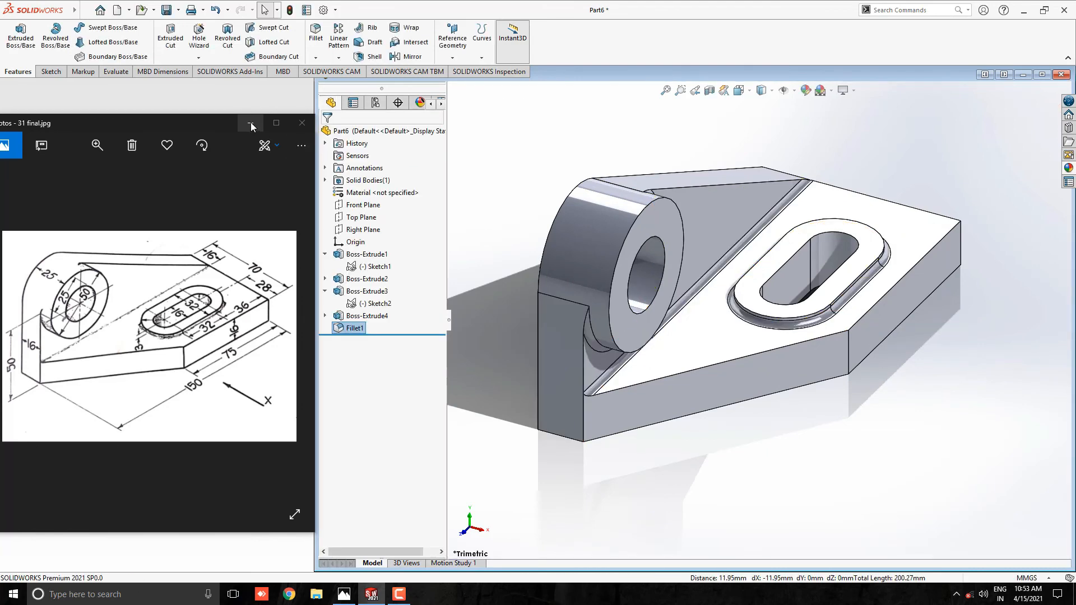
Step: Maximize the part window and apply a metal appearance from the Nickel category to the part
click(250, 123)
click(1041, 76)
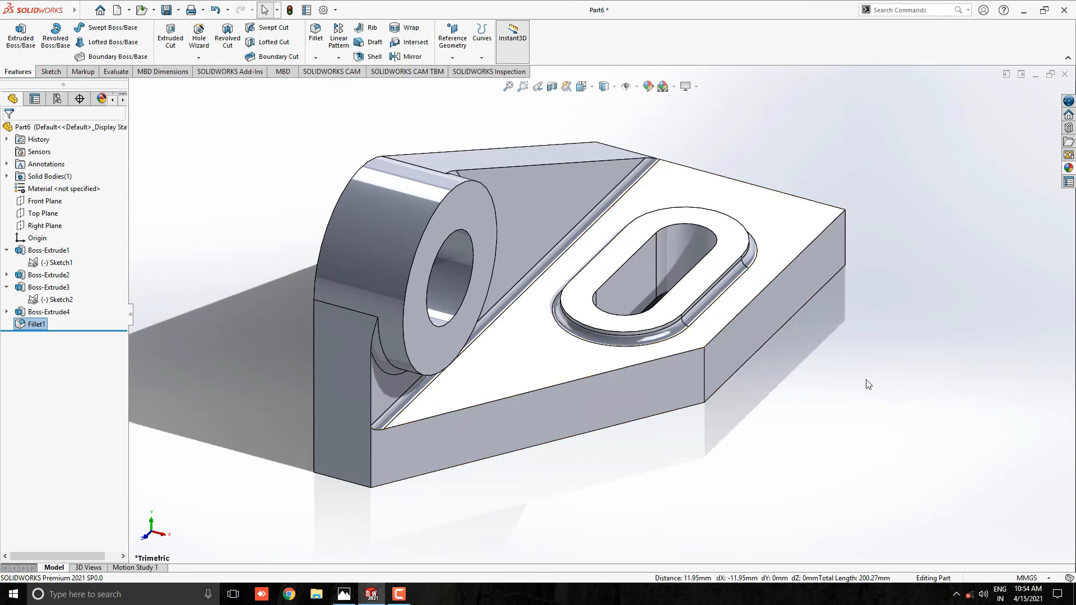
click(1069, 168)
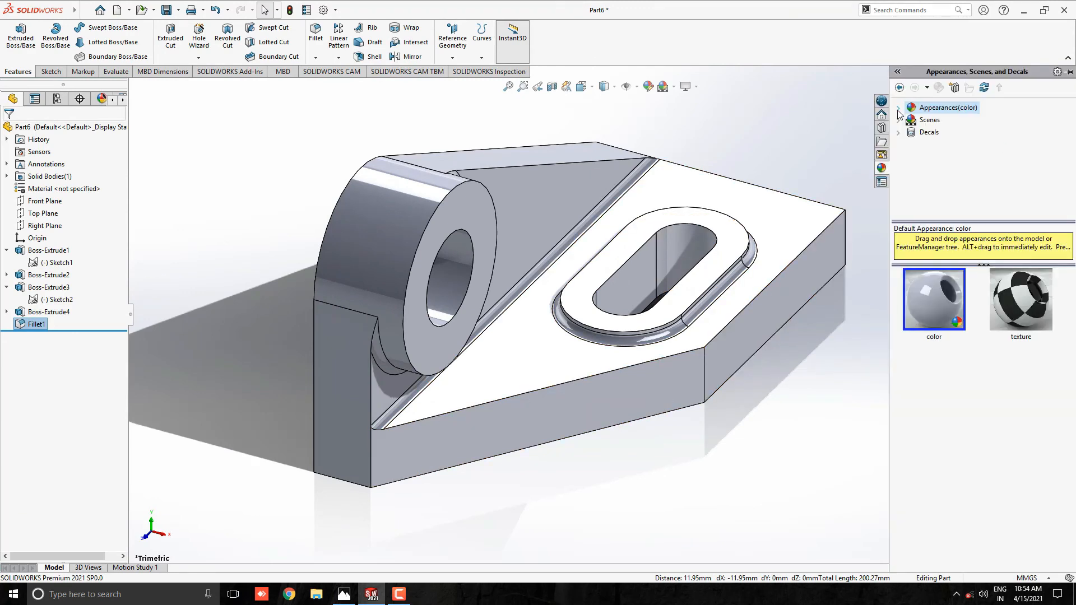
click(899, 108)
click(914, 132)
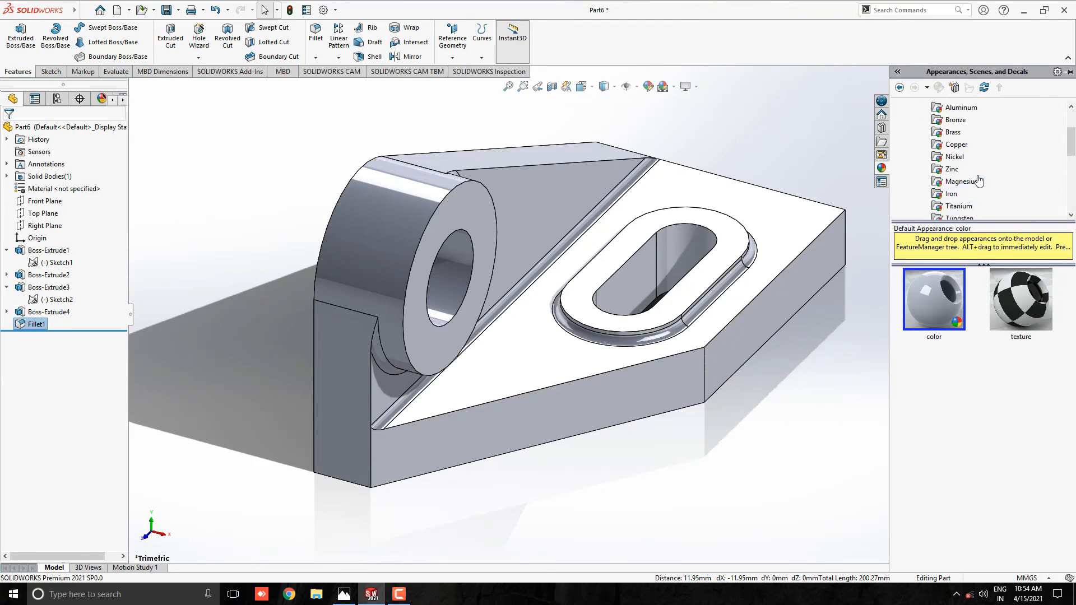
click(955, 157)
drag(1017, 473, 570, 196)
click(563, 192)
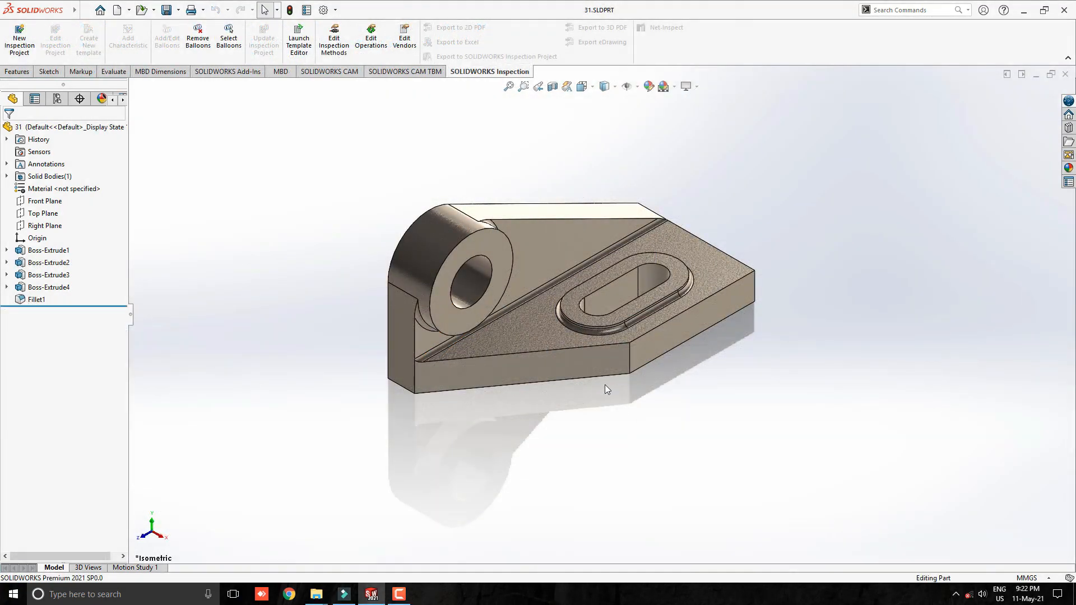
middle_drag(590, 358, 843, 288)
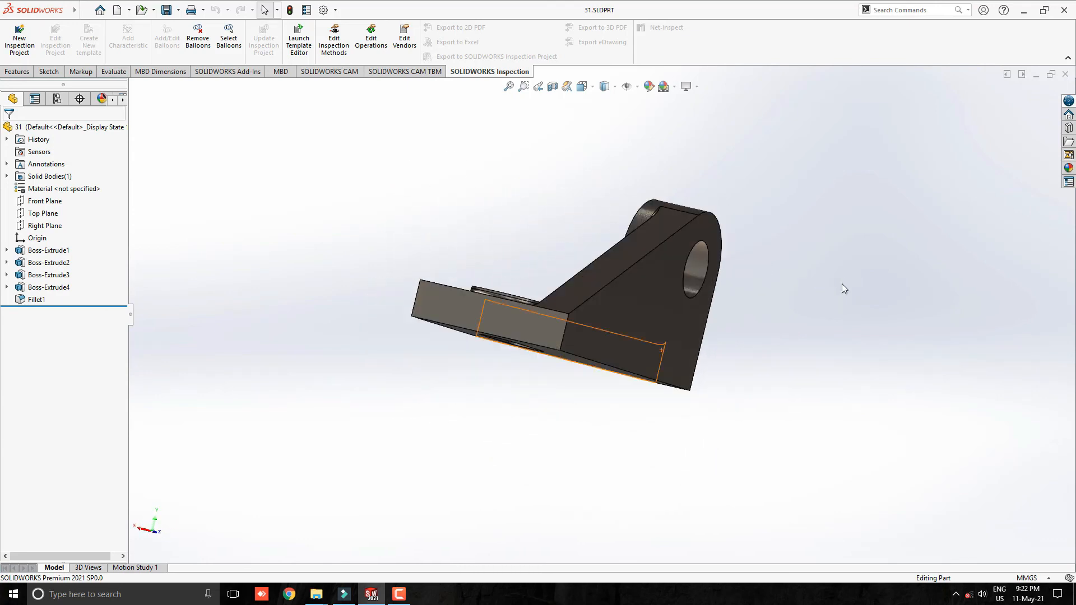
middle_drag(506, 283, 599, 387)
scroll(542, 309, down, 2)
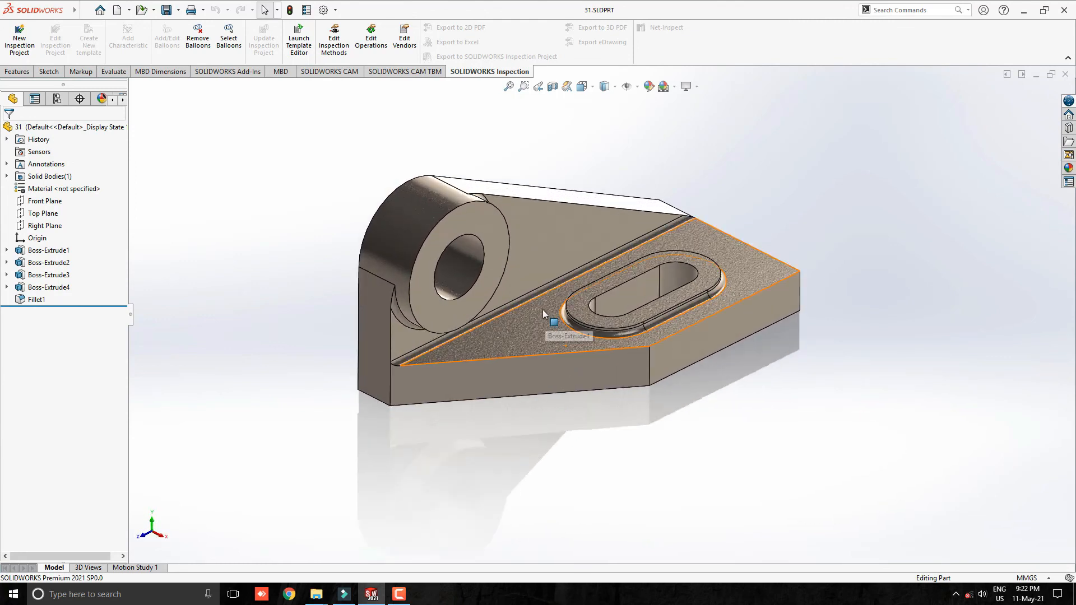